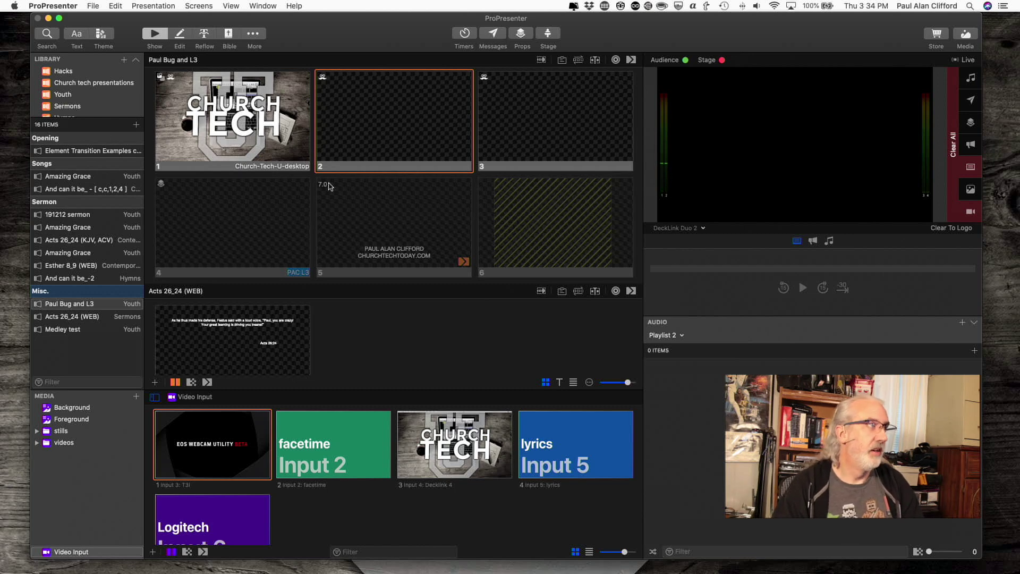
# Step: Scroll up to the 191212 sermon and send its 'Proof of God's love' slide 3 live
pyautogui.scroll(3, 329, 186)
pyautogui.scroll(15, 328, 186)
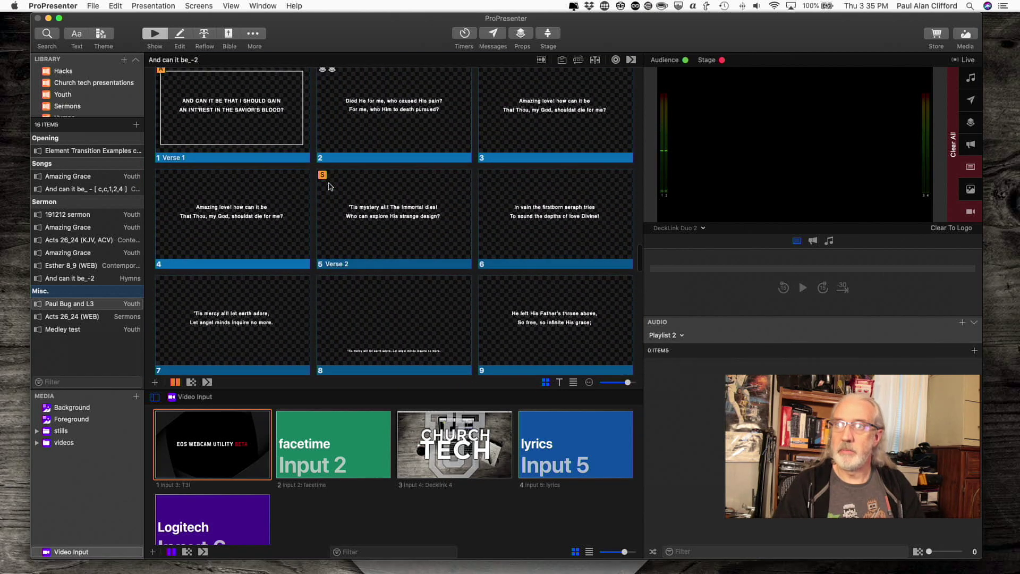
pyautogui.scroll(15, 328, 186)
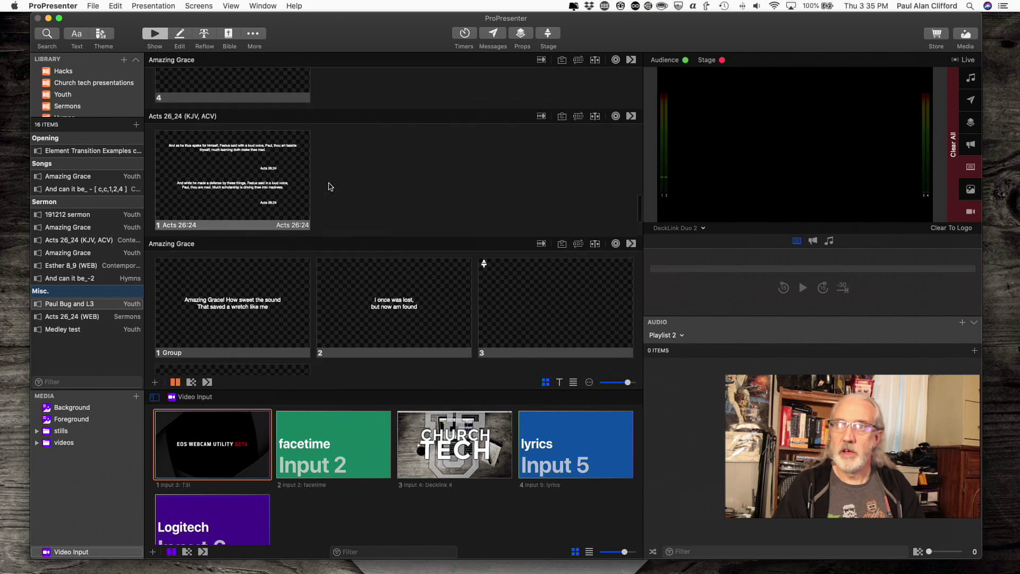
pyautogui.scroll(15, 329, 186)
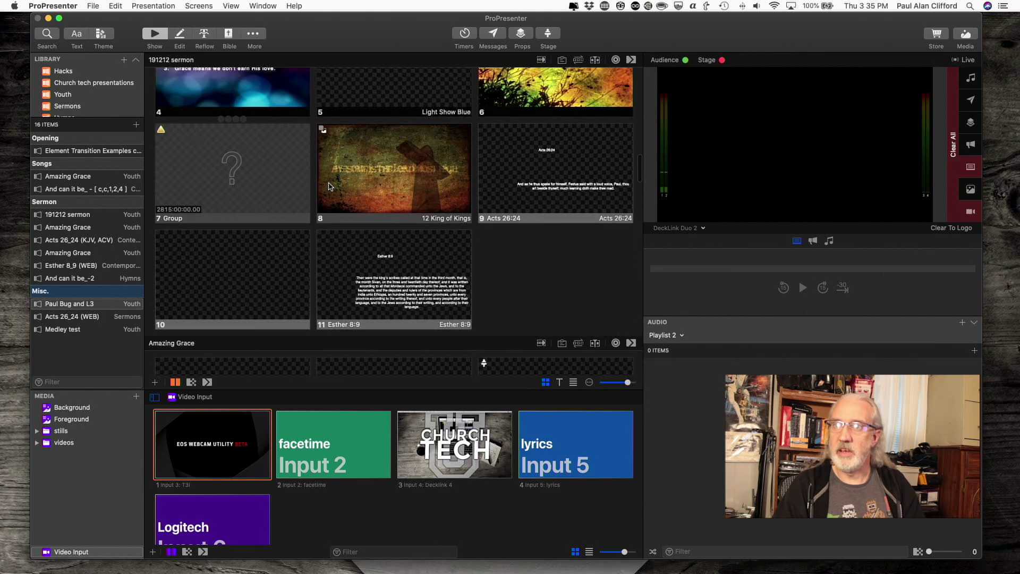
pyautogui.scroll(4, 328, 186)
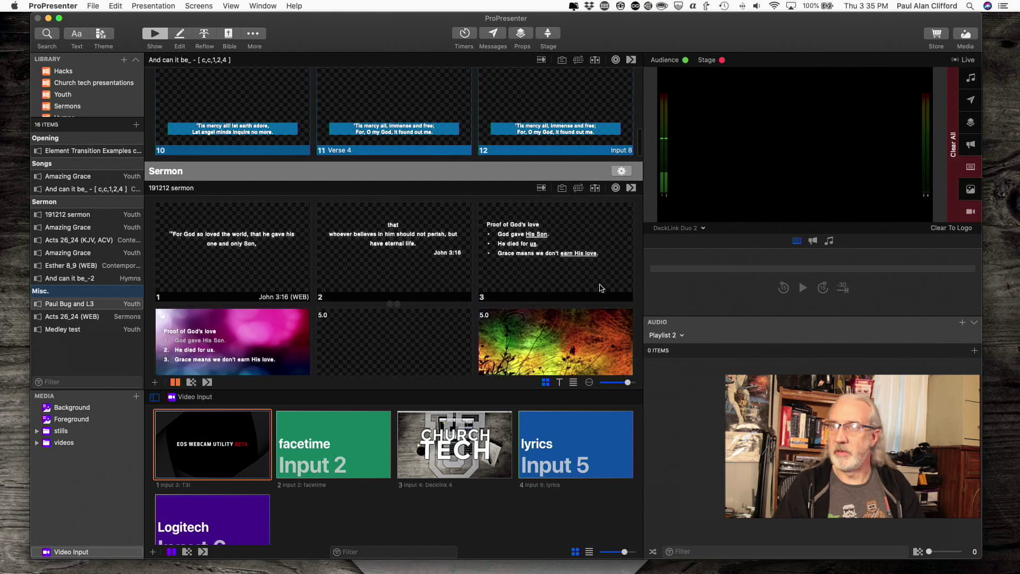
pyautogui.click(593, 236)
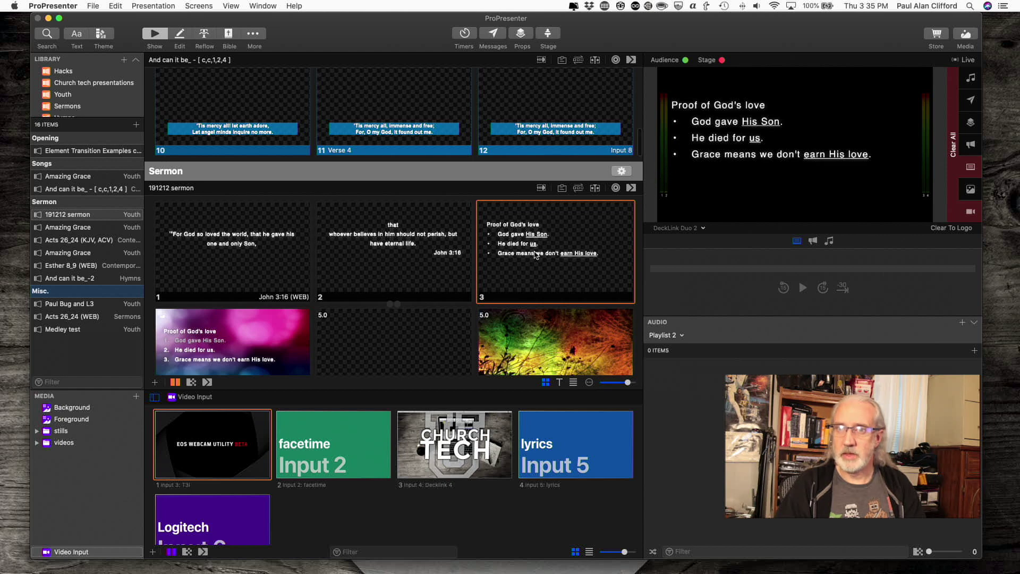
pyautogui.rightClick(536, 255)
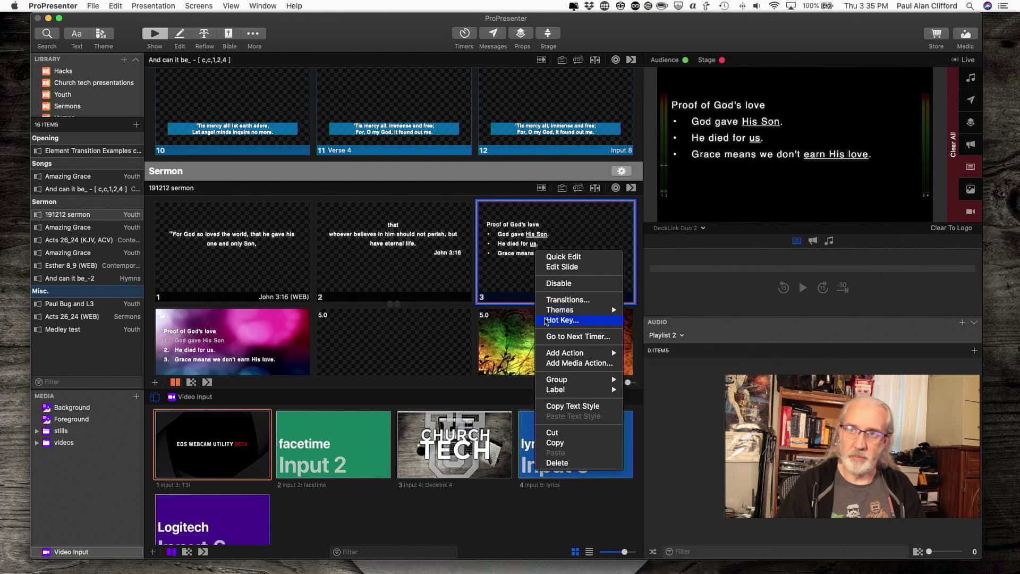
# Step: Copy the 'Proof of God's love' slide and paste two copies right after it
pyautogui.moveTo(545, 355)
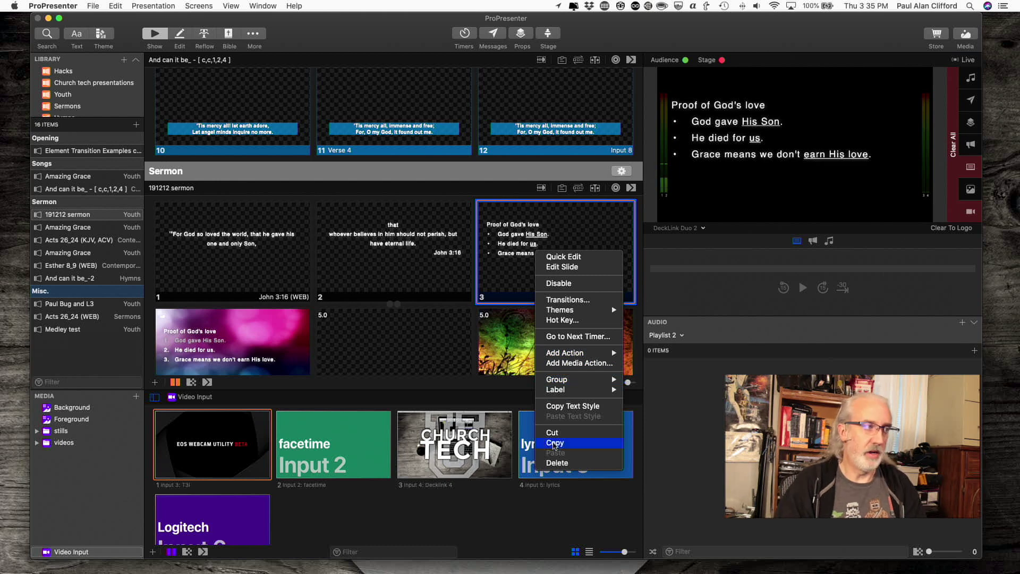
pyautogui.click(554, 445)
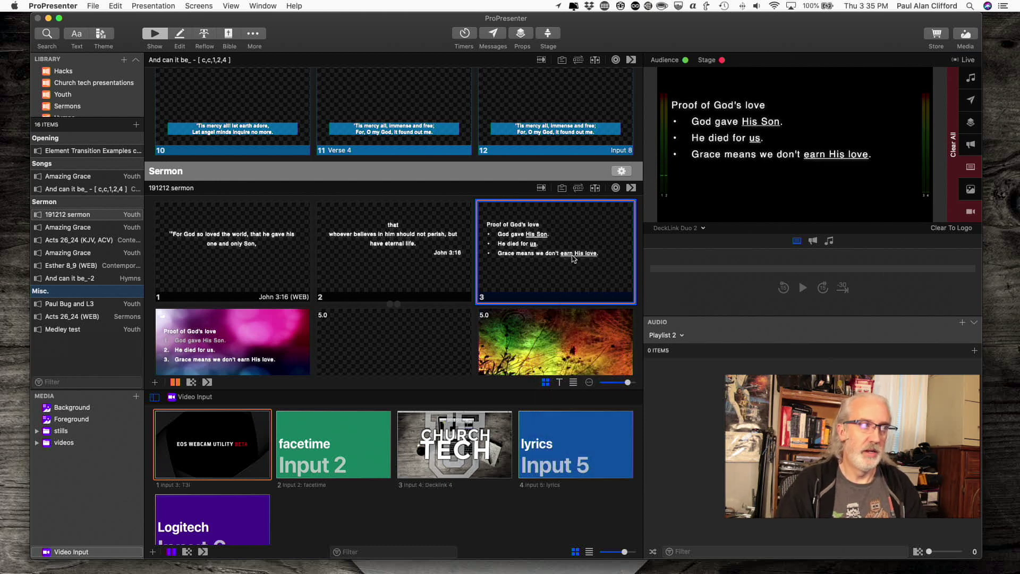
pyautogui.rightClick(573, 258)
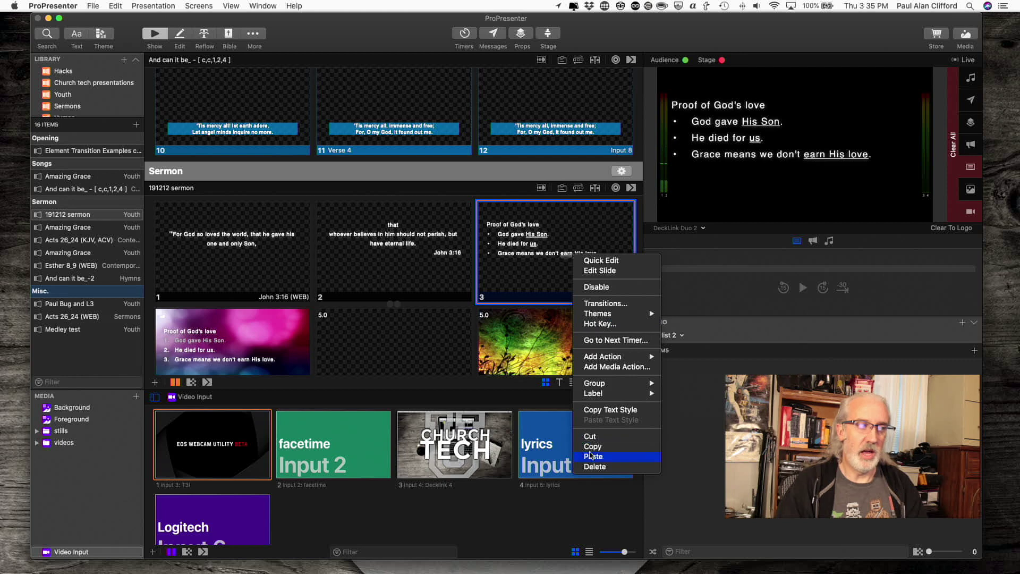
pyautogui.click(593, 457)
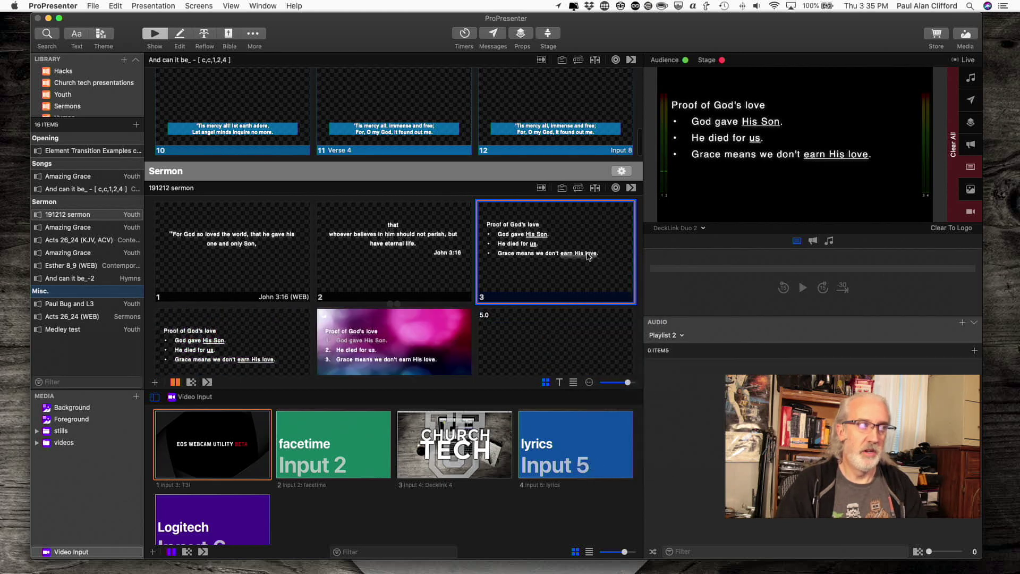
pyautogui.rightClick(589, 256)
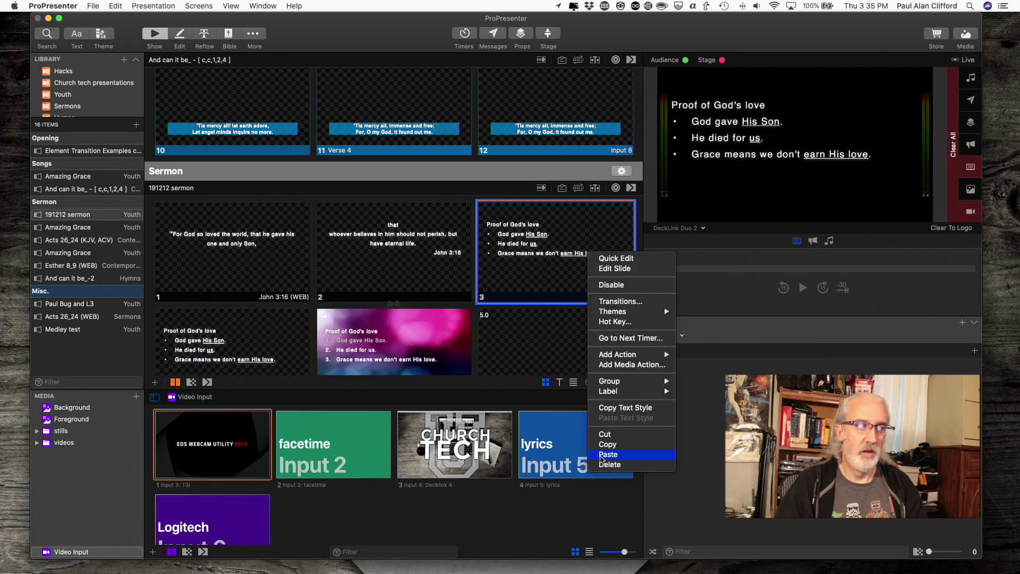
pyautogui.click(603, 454)
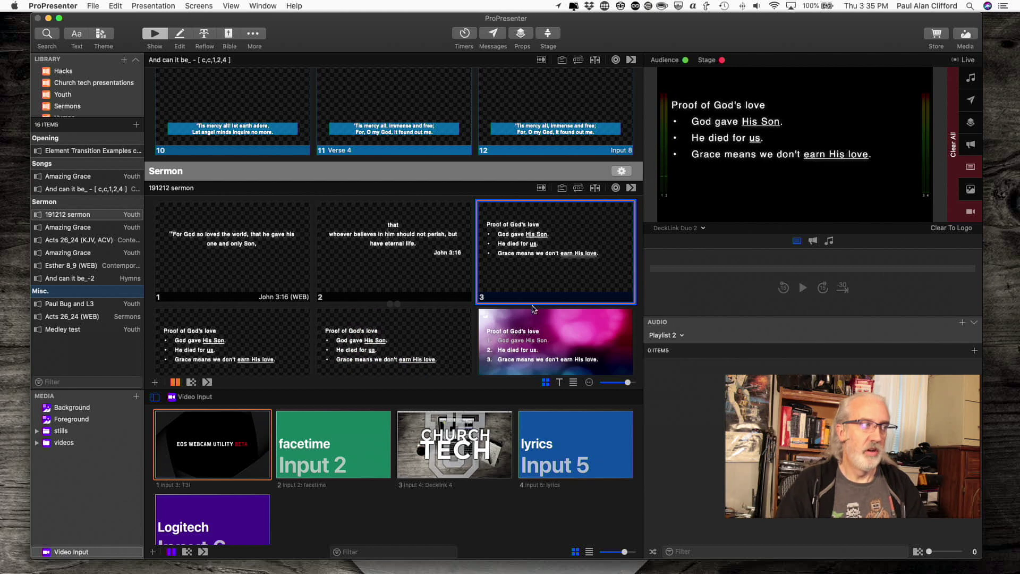
# Step: Disable the pink background slide that follows the copies
pyautogui.rightClick(530, 334)
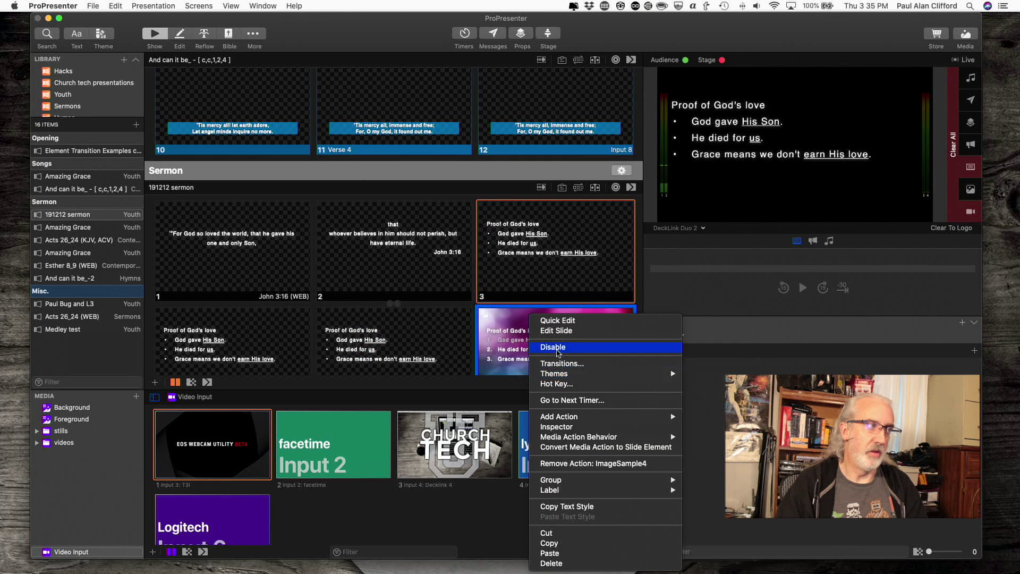
pyautogui.click(557, 347)
pyautogui.scroll(-3, 557, 353)
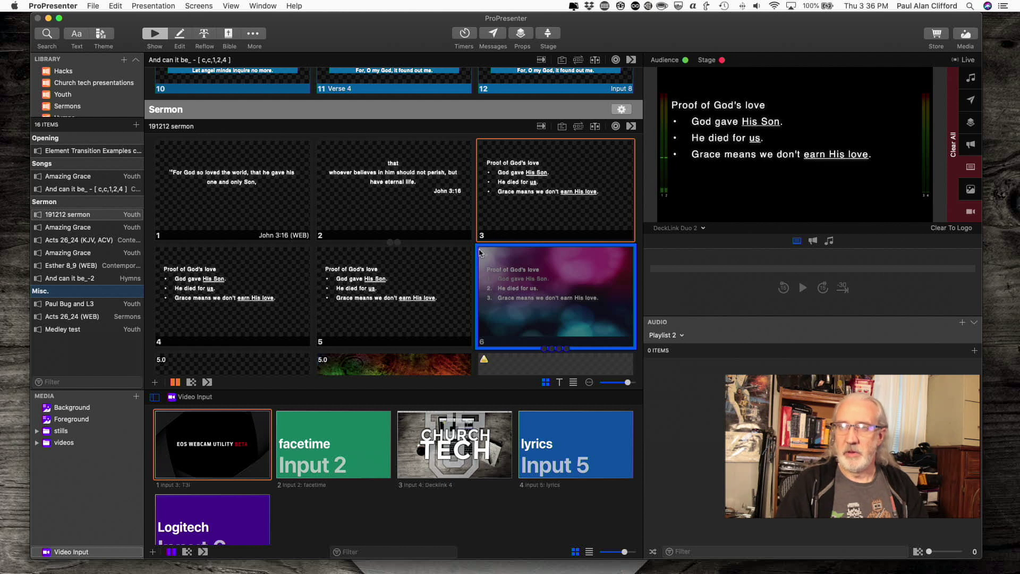
# Step: Paste a third 'Proof of God's love' copy and drag it into slot 6, ahead of the pink slide
pyautogui.rightClick(481, 252)
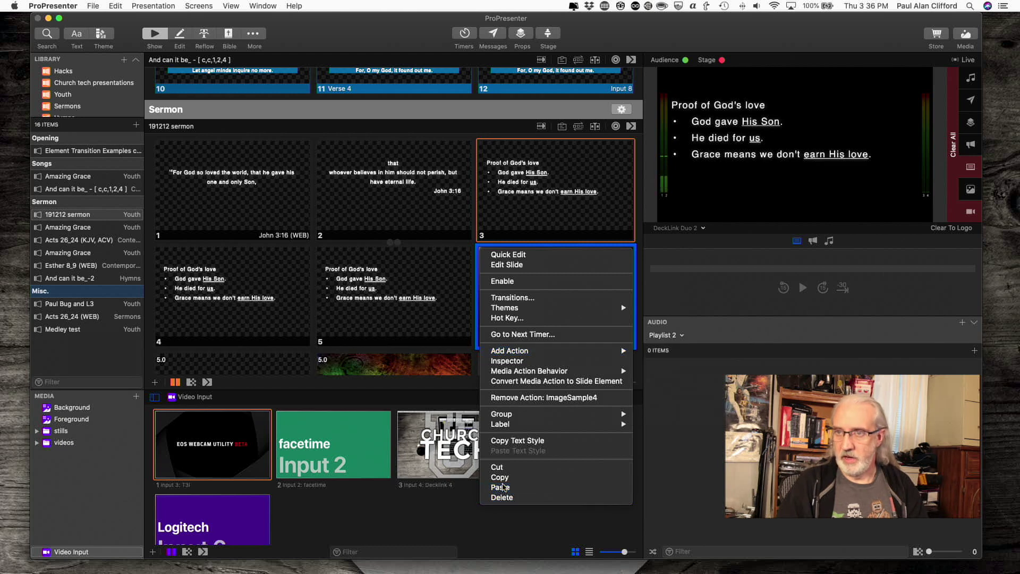
pyautogui.click(503, 487)
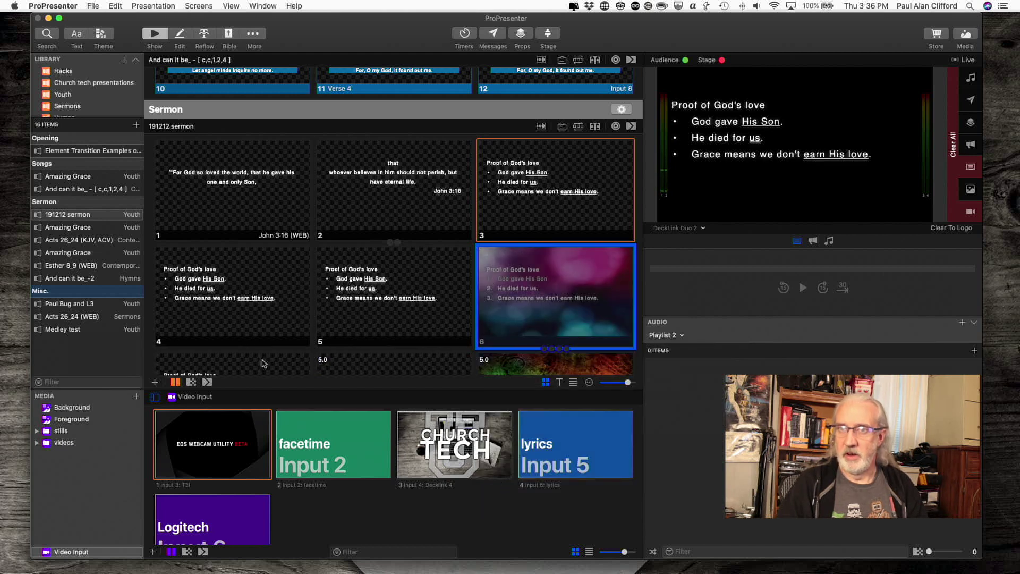
pyautogui.keyDown('shift'); pyautogui.click(265, 366); pyautogui.keyUp('shift')
pyautogui.moveTo(265, 366); pyautogui.dragTo(480, 300)
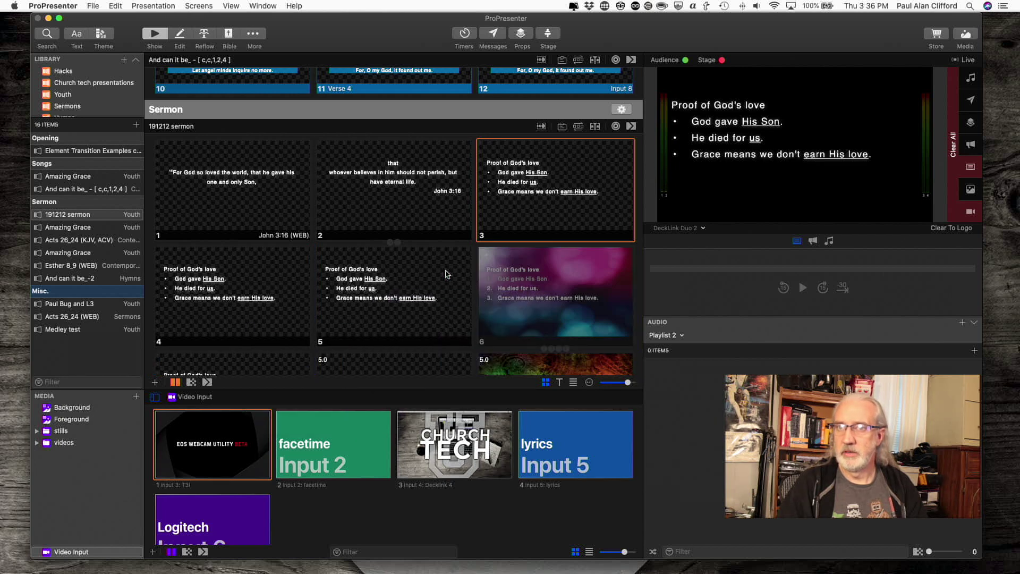
pyautogui.scroll(-3, 444, 272)
pyautogui.moveTo(179, 338); pyautogui.dragTo(448, 271)
pyautogui.scroll(3, 408, 218)
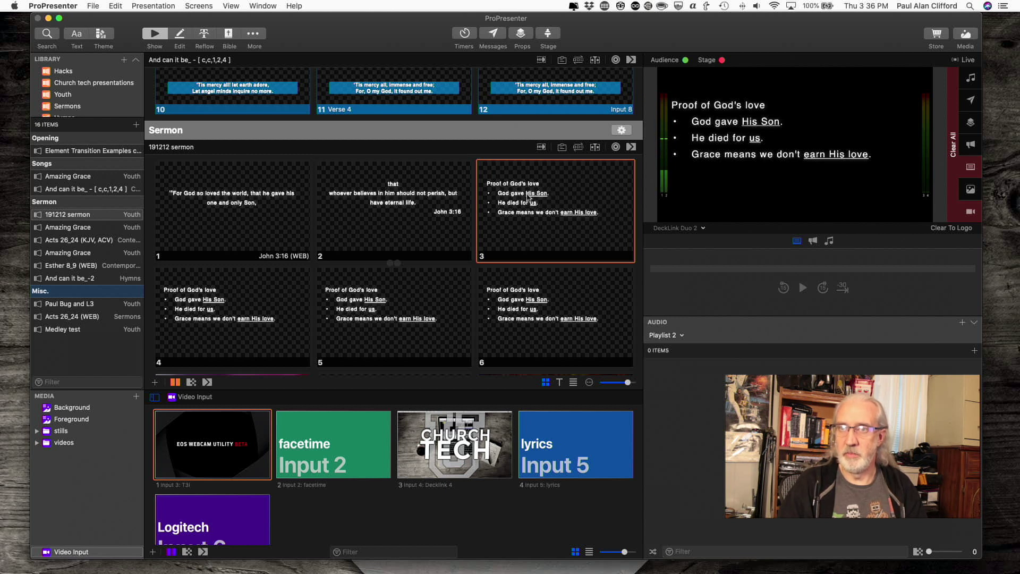
# Step: In the slide editor, set the text boxes on slides 3 and 4 to Top vertical alignment
pyautogui.rightClick(529, 197)
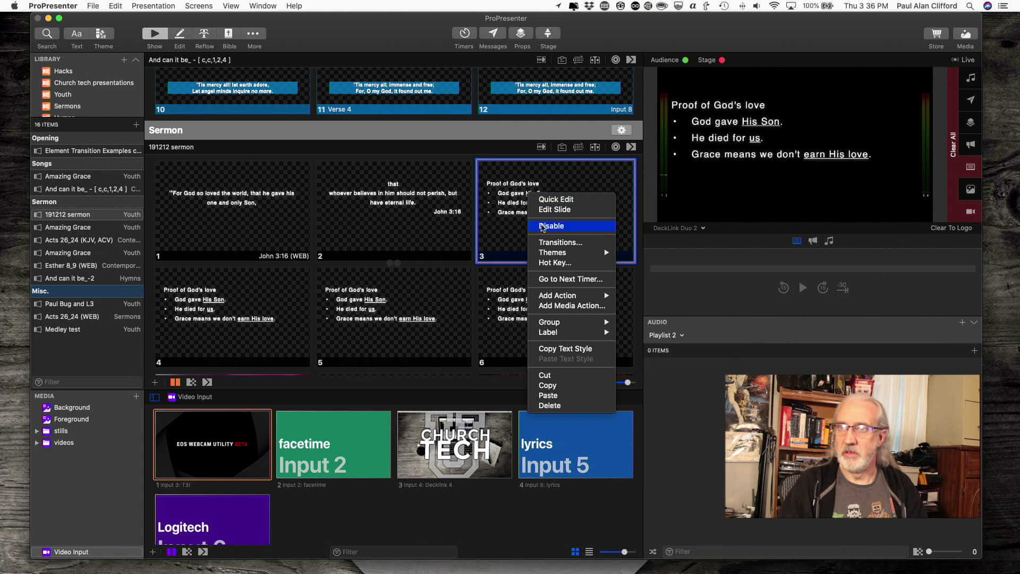
pyautogui.click(548, 211)
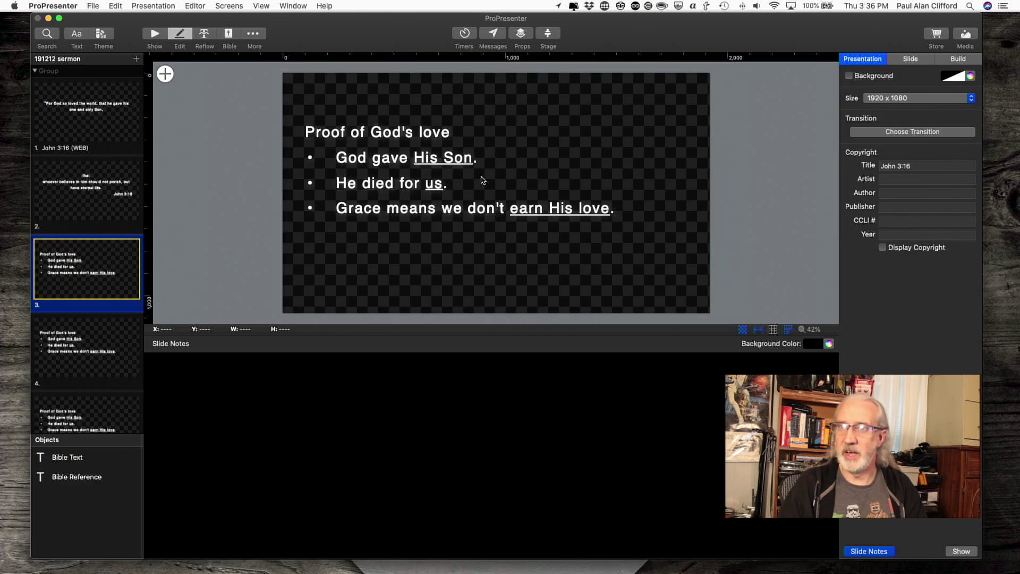
pyautogui.click(431, 189)
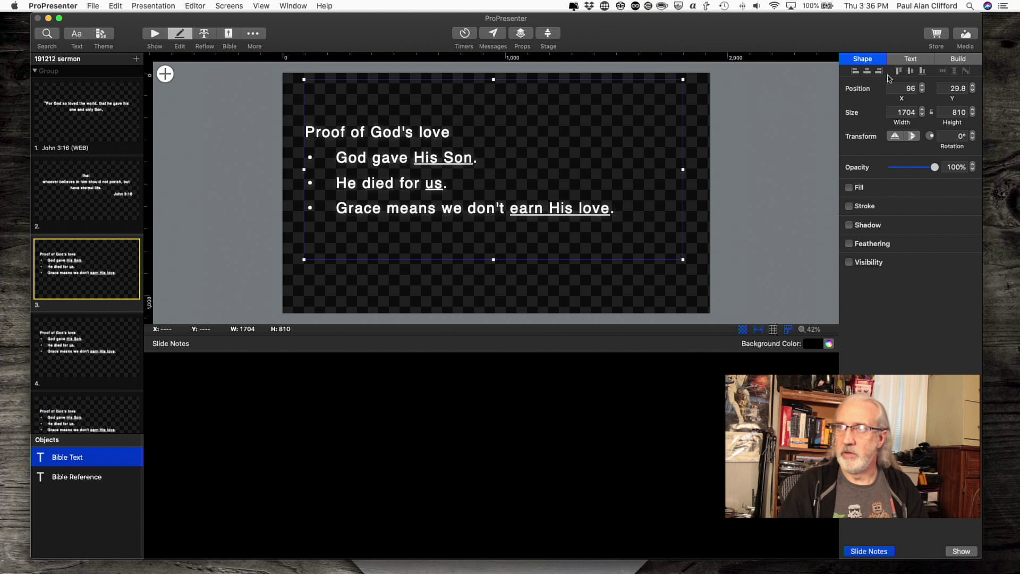
pyautogui.click(912, 58)
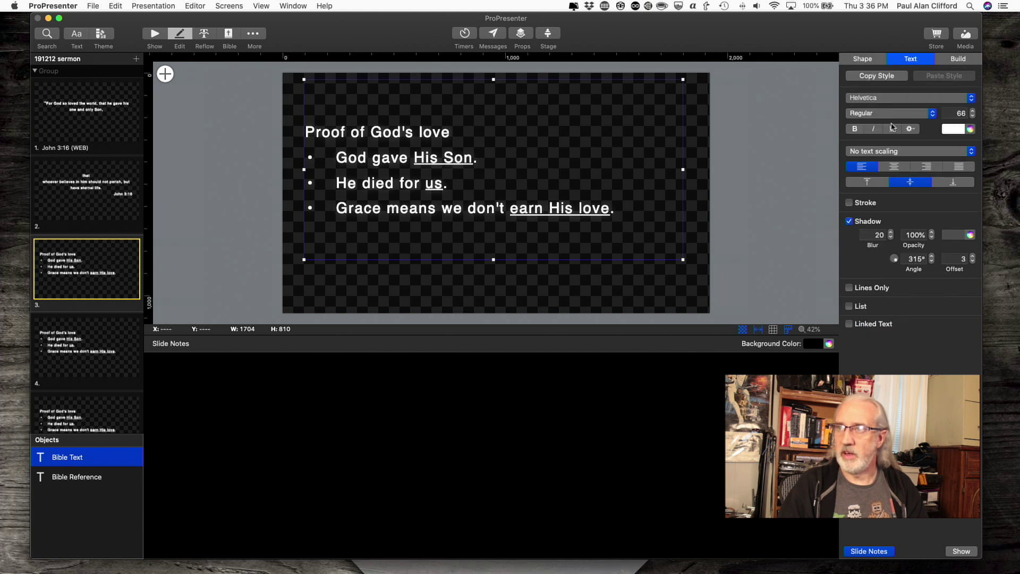
pyautogui.click(867, 183)
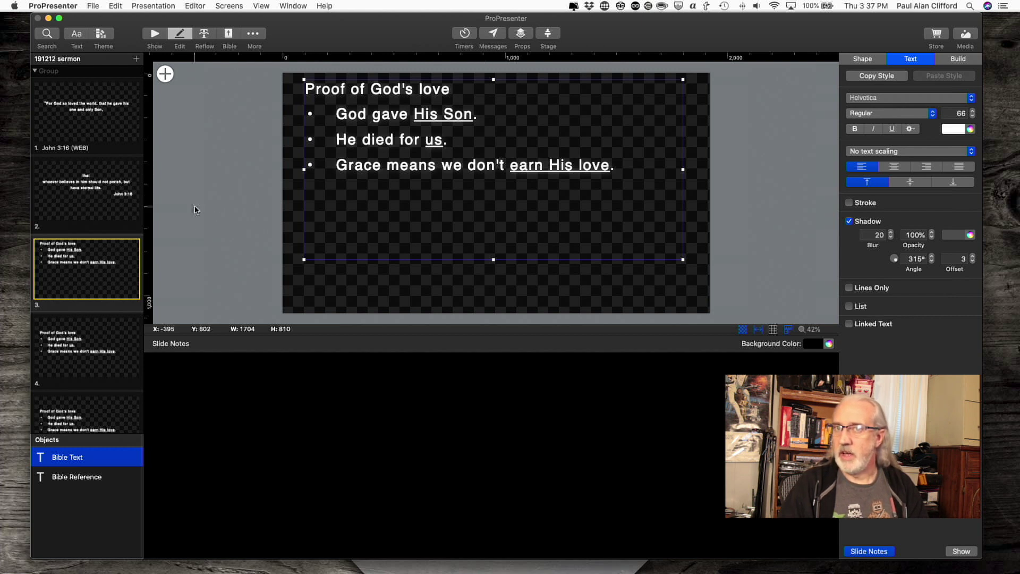
pyautogui.scroll(-5, 120, 258)
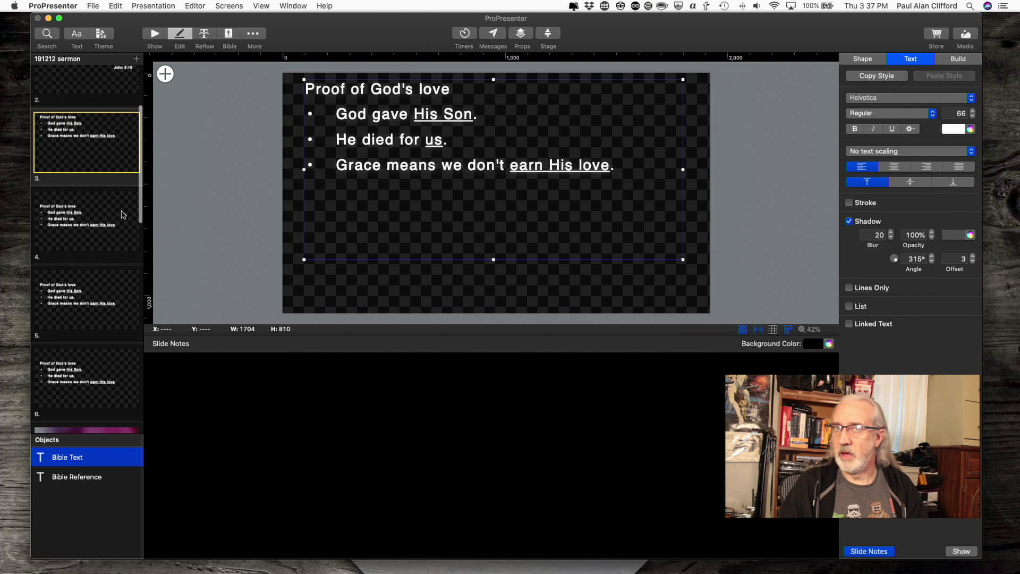
pyautogui.click(121, 215)
pyautogui.click(531, 244)
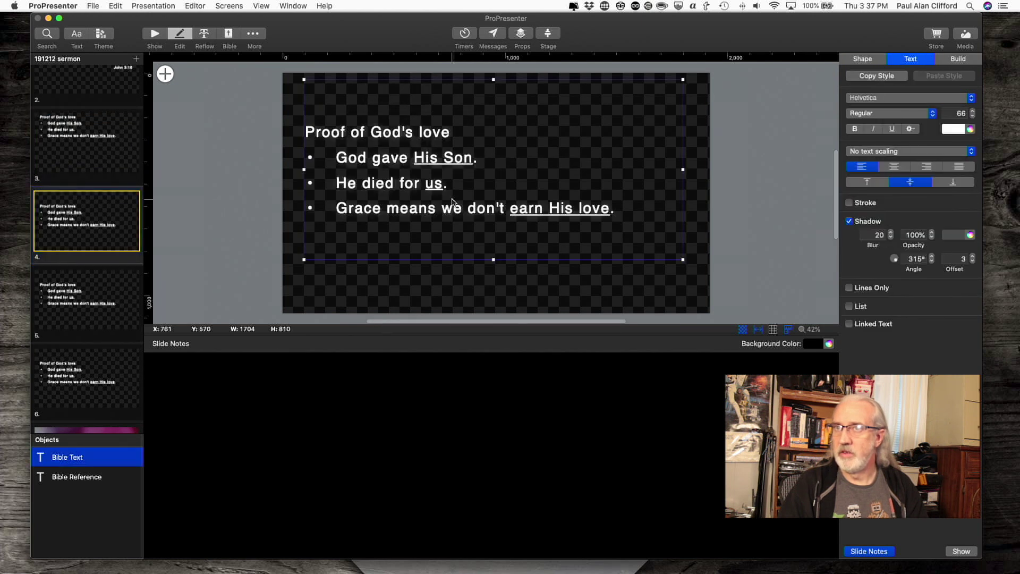
pyautogui.click(871, 185)
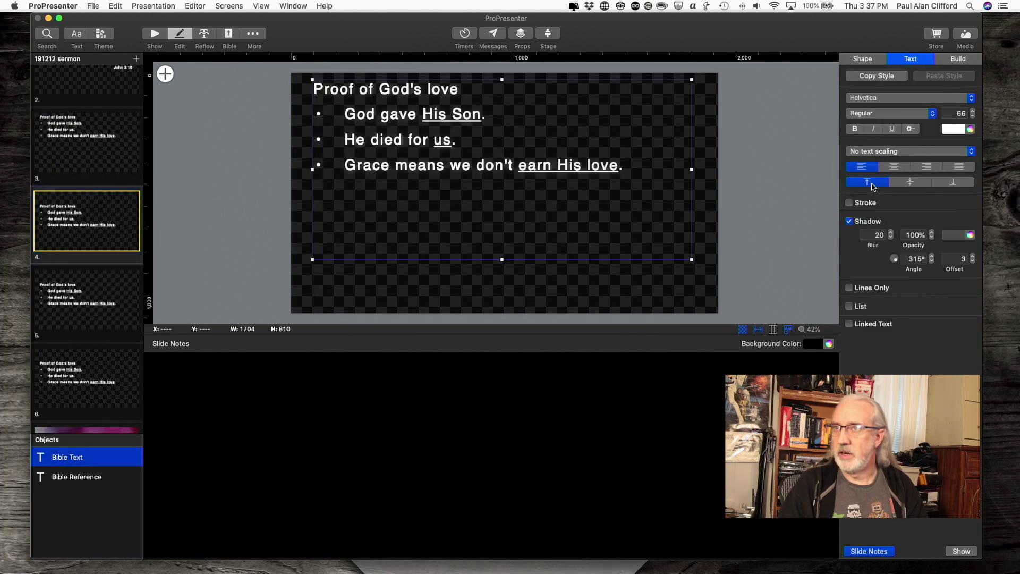
# Step: Set the text boxes on slides 5 and 6 to Top vertical alignment
pyautogui.click(110, 295)
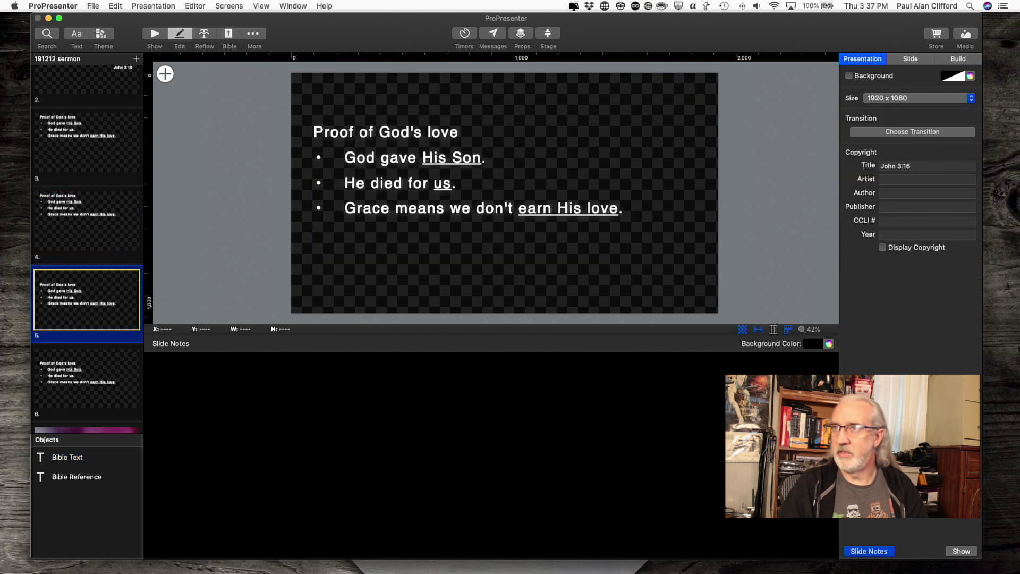
pyautogui.click(910, 59)
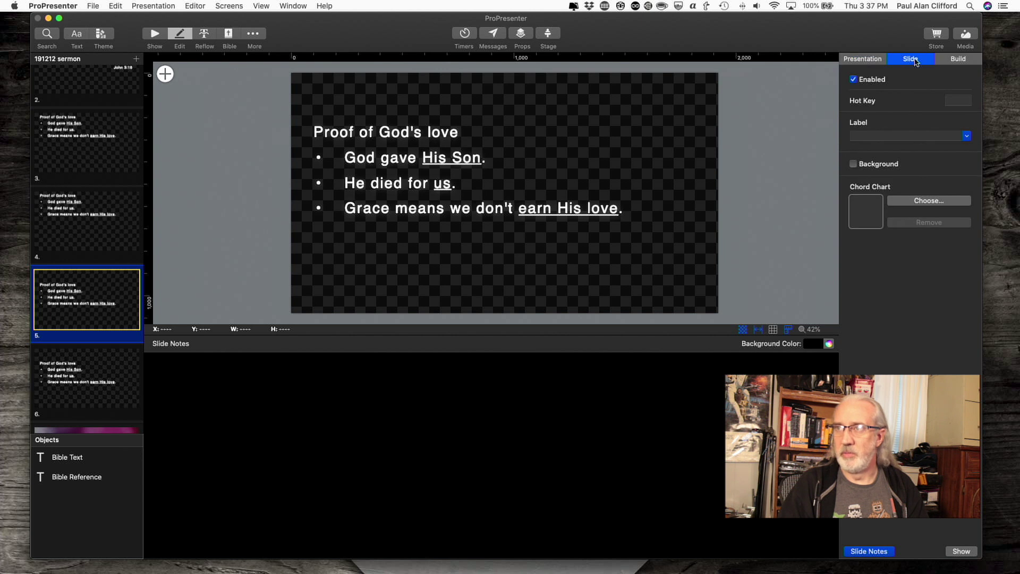
pyautogui.click(373, 183)
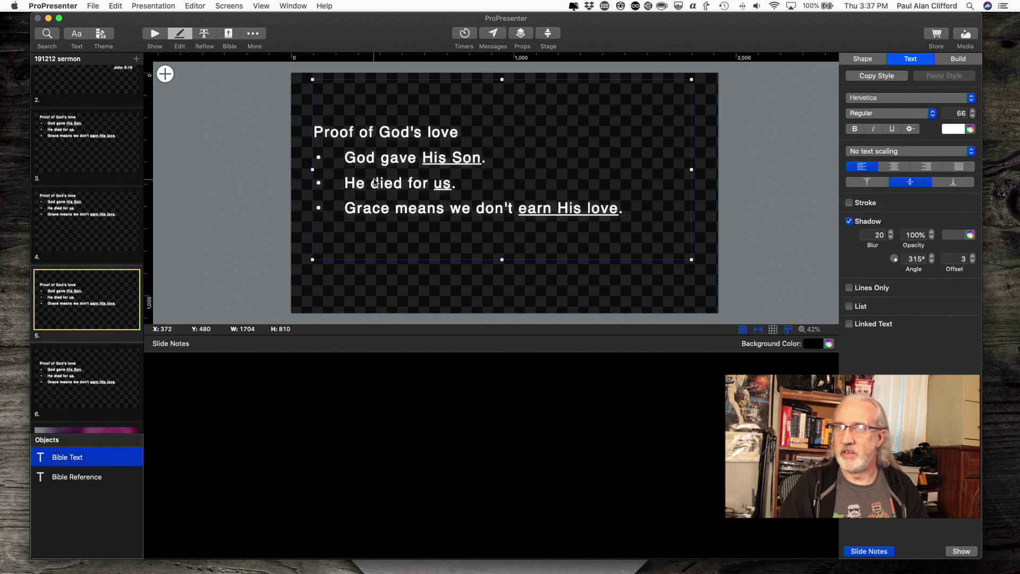
pyautogui.click(867, 182)
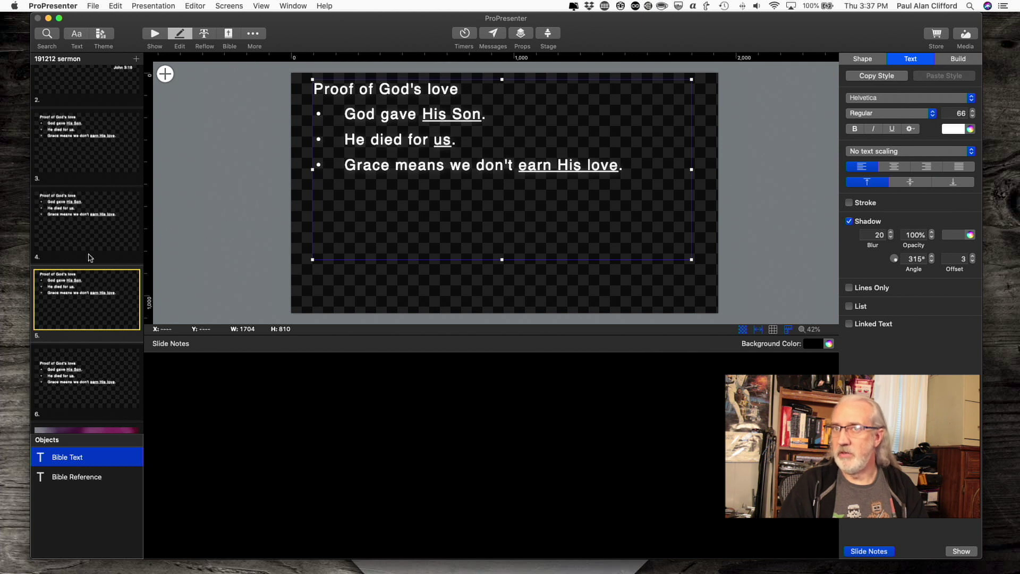
pyautogui.scroll(-2, 107, 262)
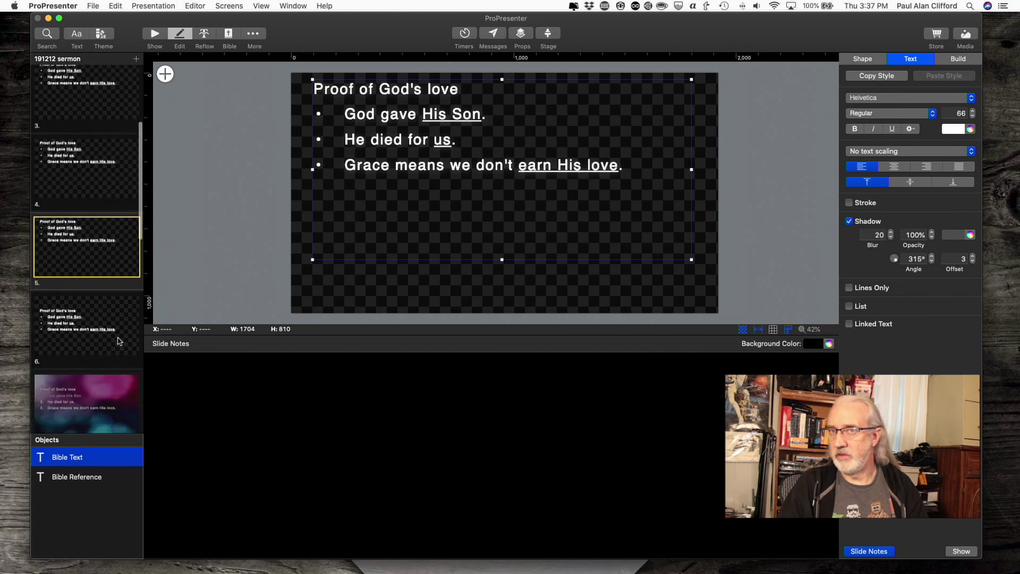
pyautogui.click(123, 337)
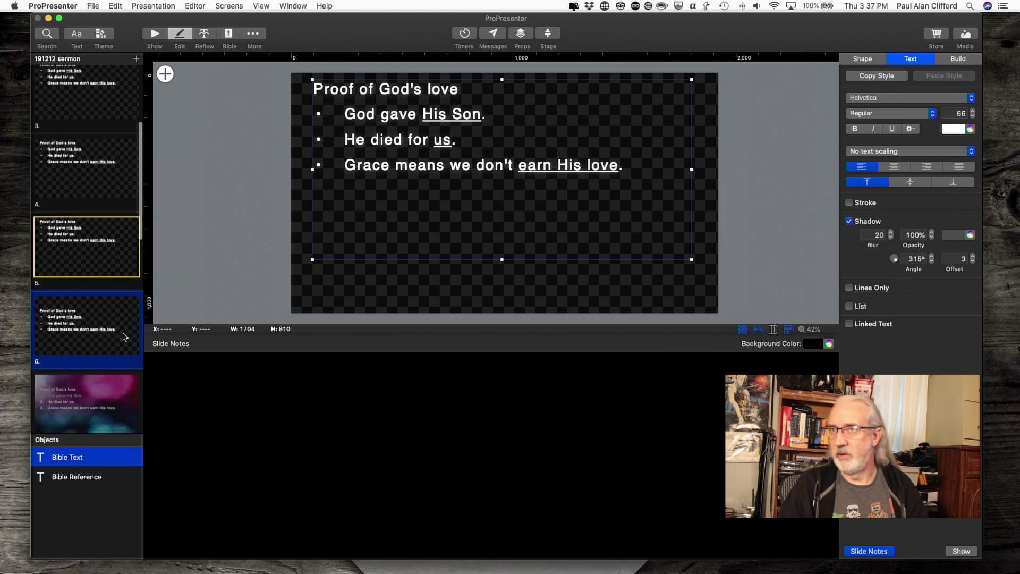
pyautogui.click(552, 209)
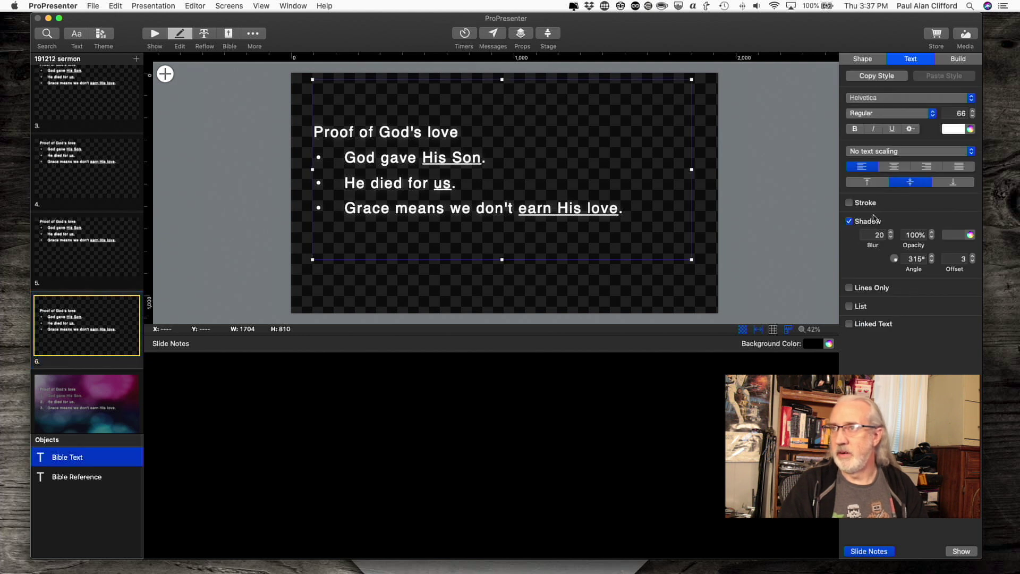
pyautogui.click(868, 183)
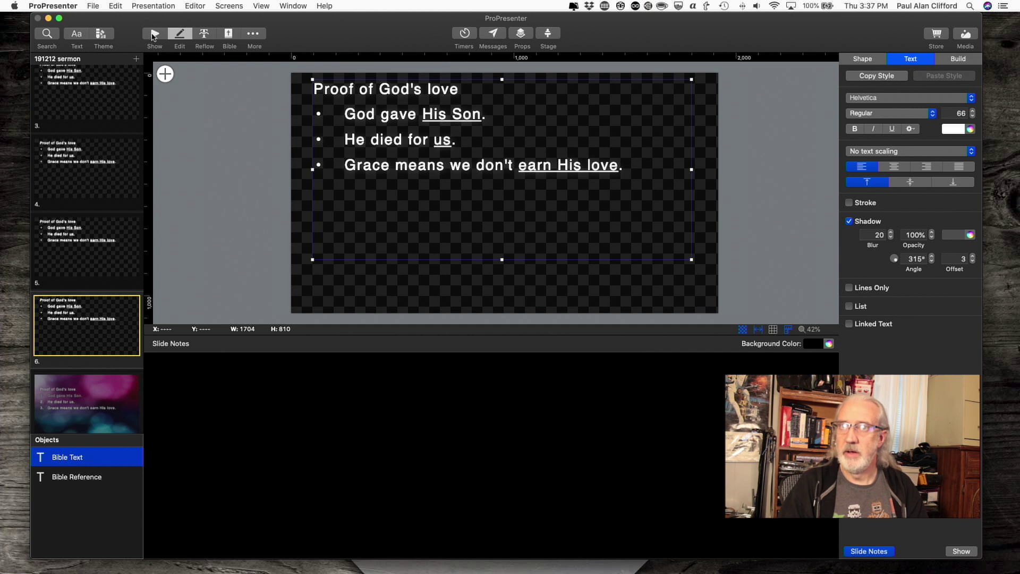
# Step: Quick Edit slide 3 to delete its three bullet lines, leaving only the 'Proof of God's love' heading
pyautogui.click(154, 34)
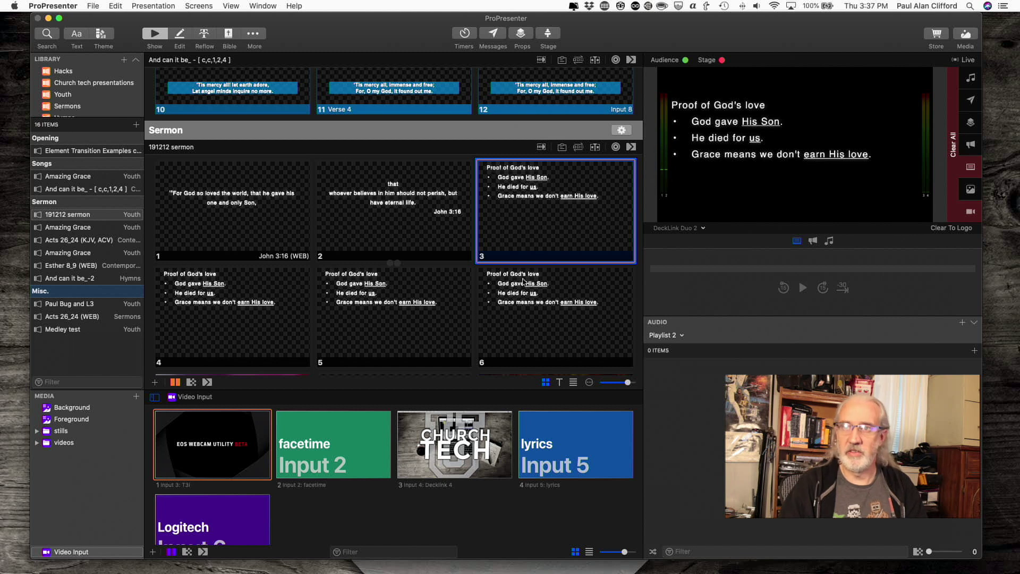
pyautogui.rightClick(555, 225)
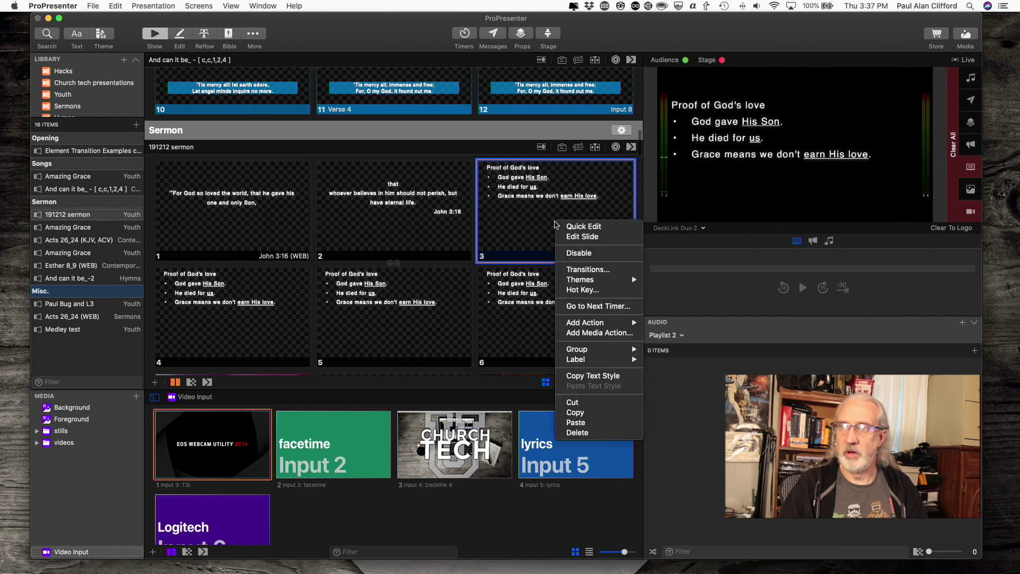
pyautogui.click(567, 226)
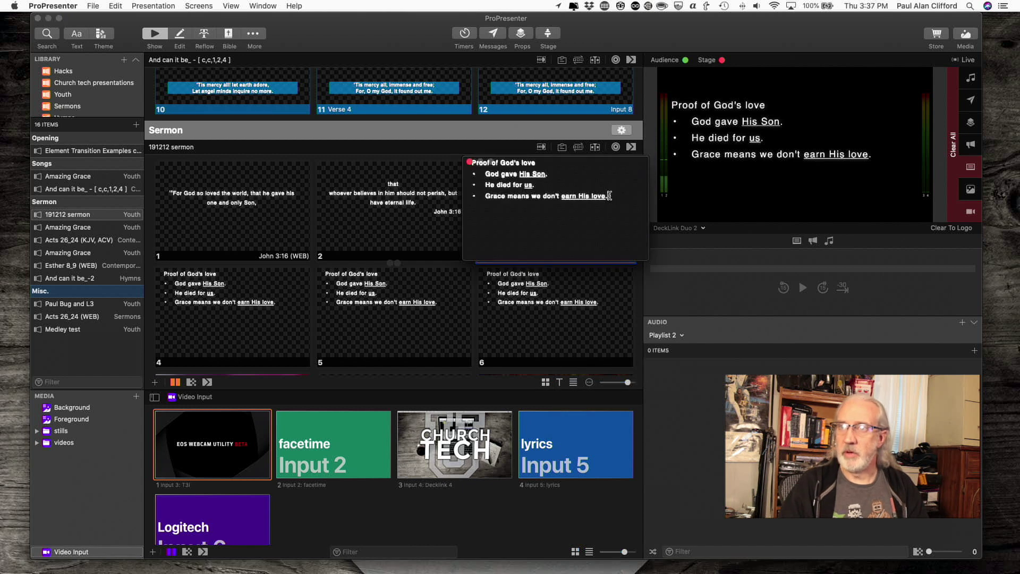
pyautogui.moveTo(611, 197); pyautogui.dragTo(463, 178)
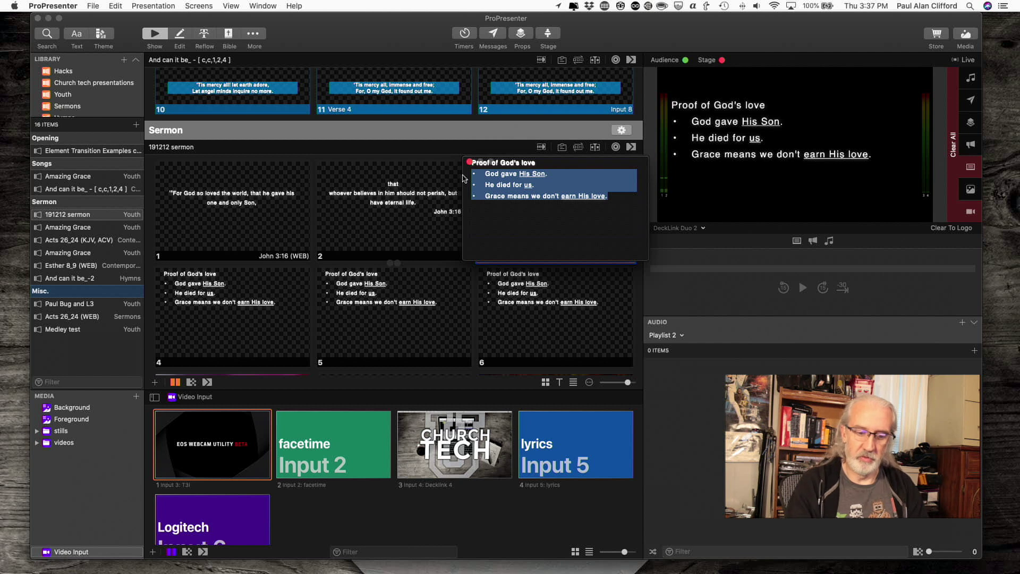
pyautogui.press('Left')
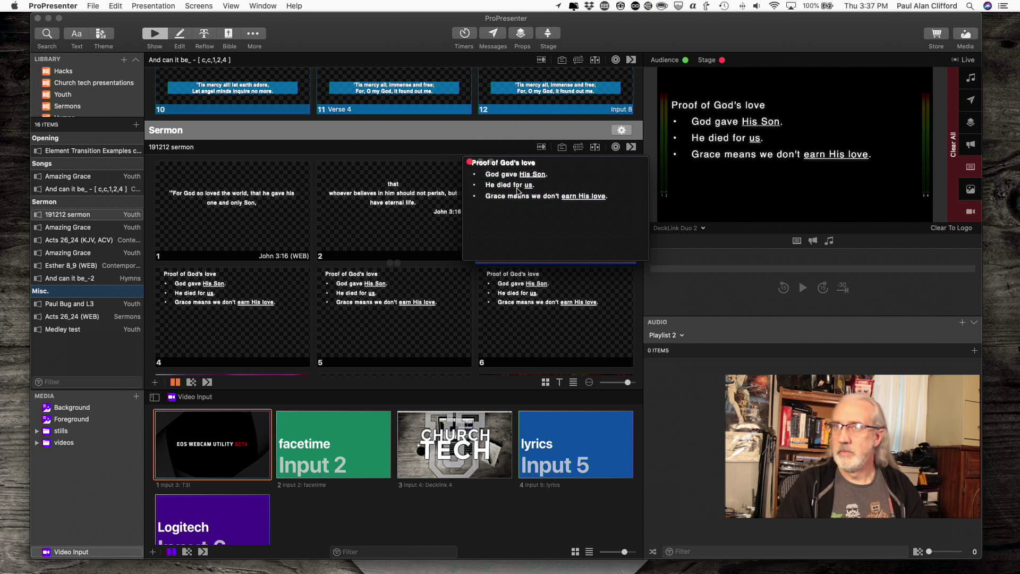
pyautogui.click(469, 162)
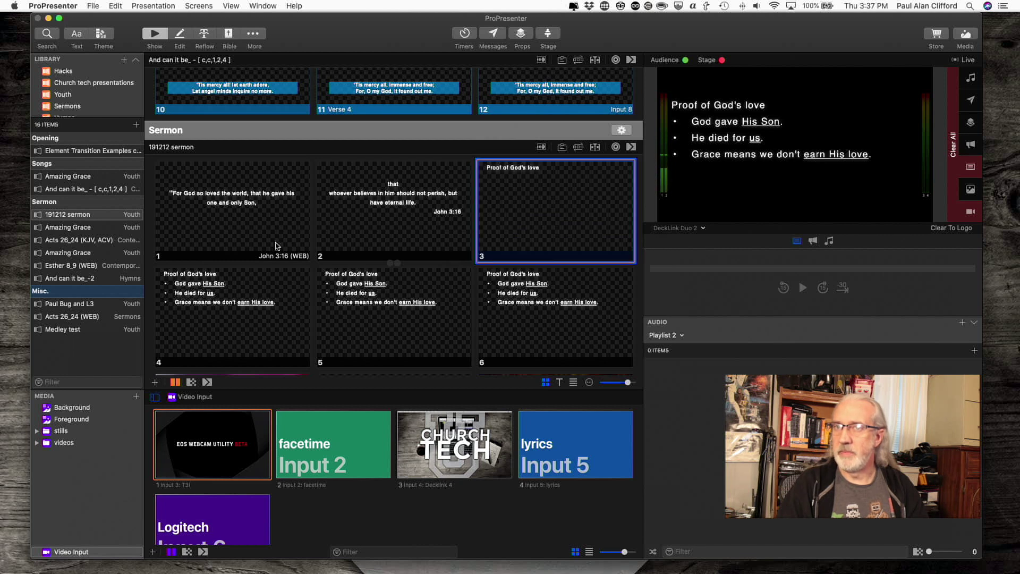
pyautogui.rightClick(255, 296)
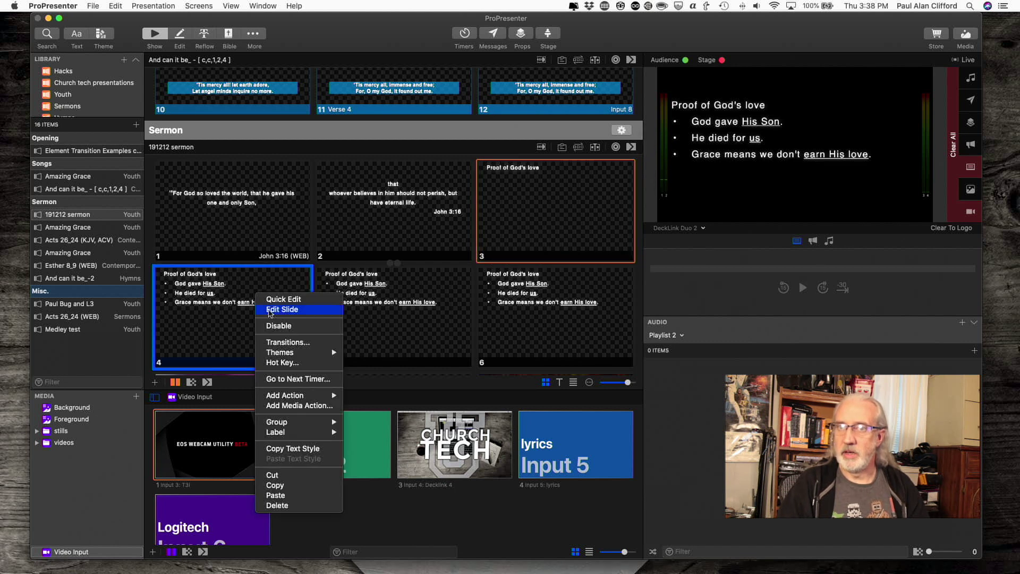
# Step: Delete the last two bullets from slide 4, keeping only 'God gave His Son.'
pyautogui.click(271, 301)
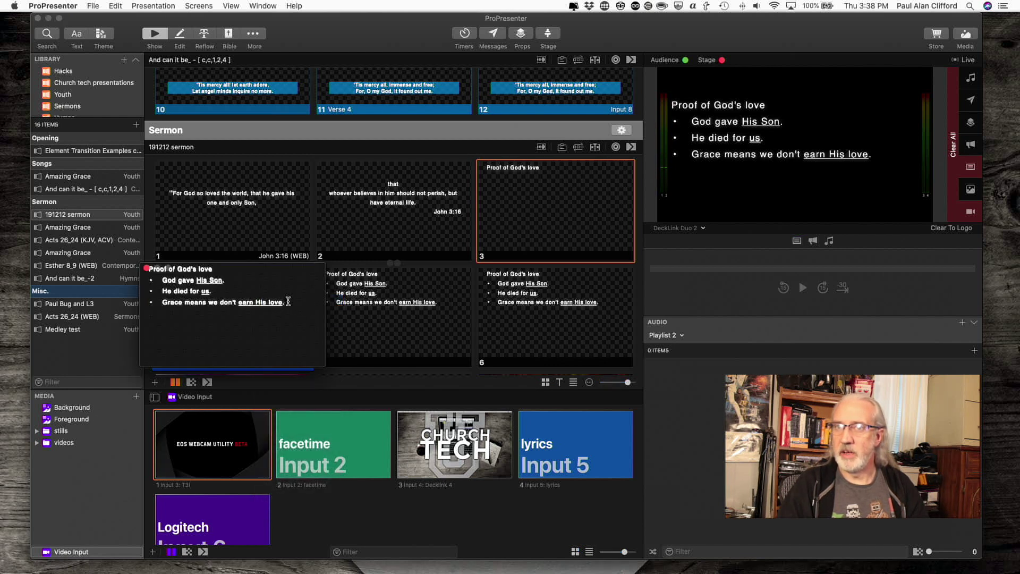
pyautogui.moveTo(286, 302); pyautogui.dragTo(149, 290)
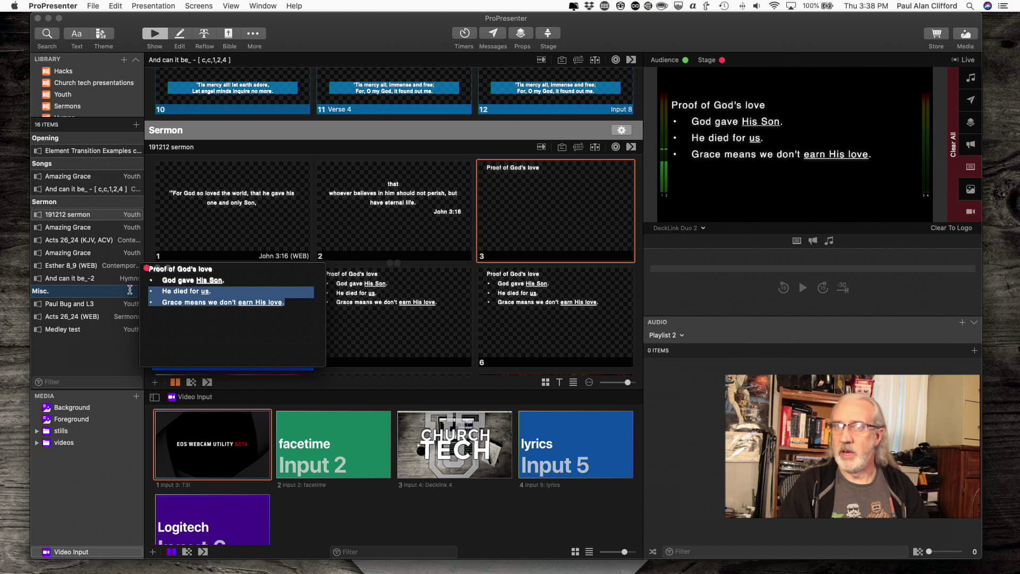
pyautogui.press('Left')
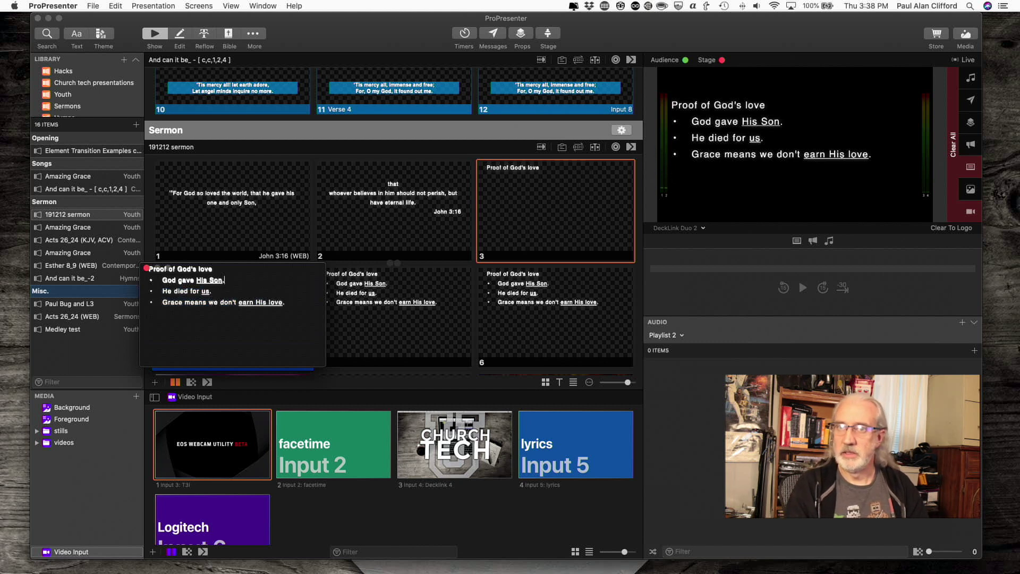
pyautogui.click(147, 268)
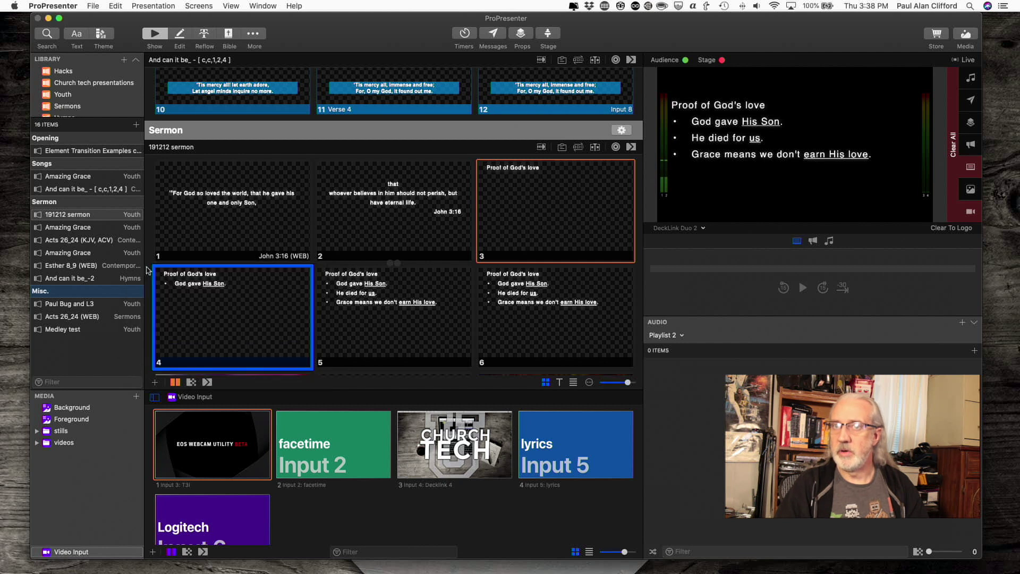
pyautogui.scroll(-1, 372, 317)
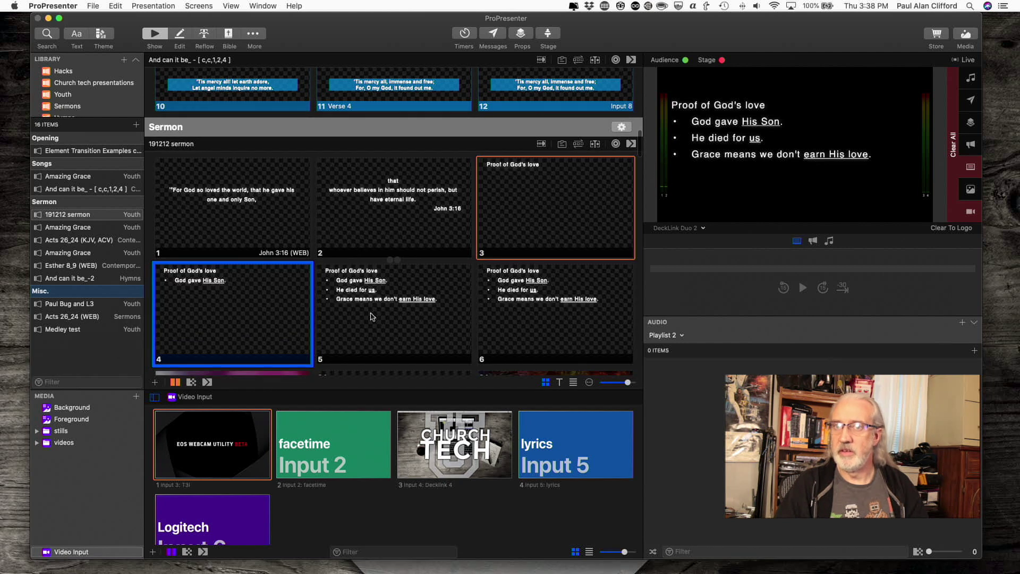
pyautogui.rightClick(373, 317)
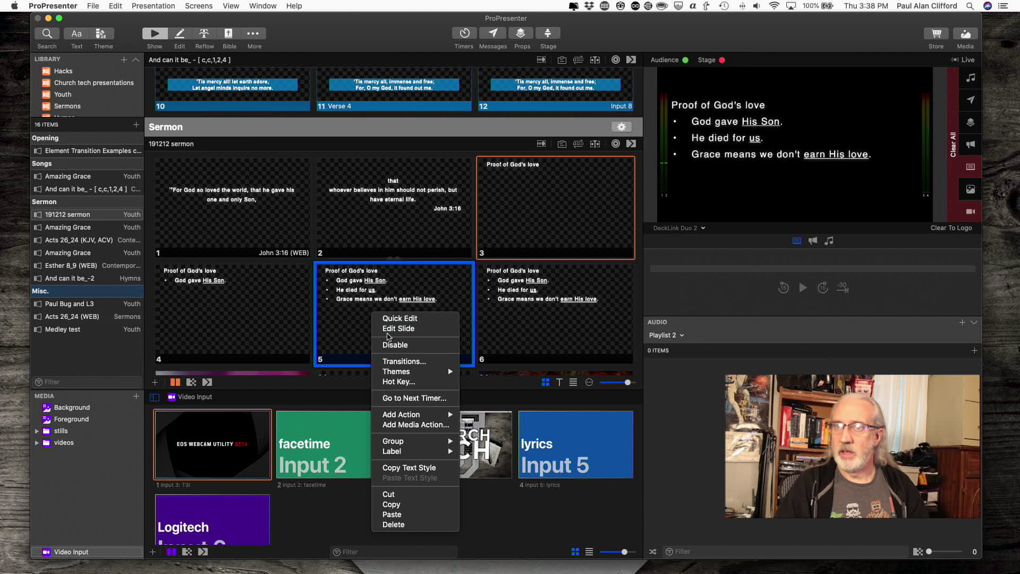
# Step: Delete the 'Grace means we don't earn His love.' bullet line from slide 5, keeping two bullets
pyautogui.click(393, 319)
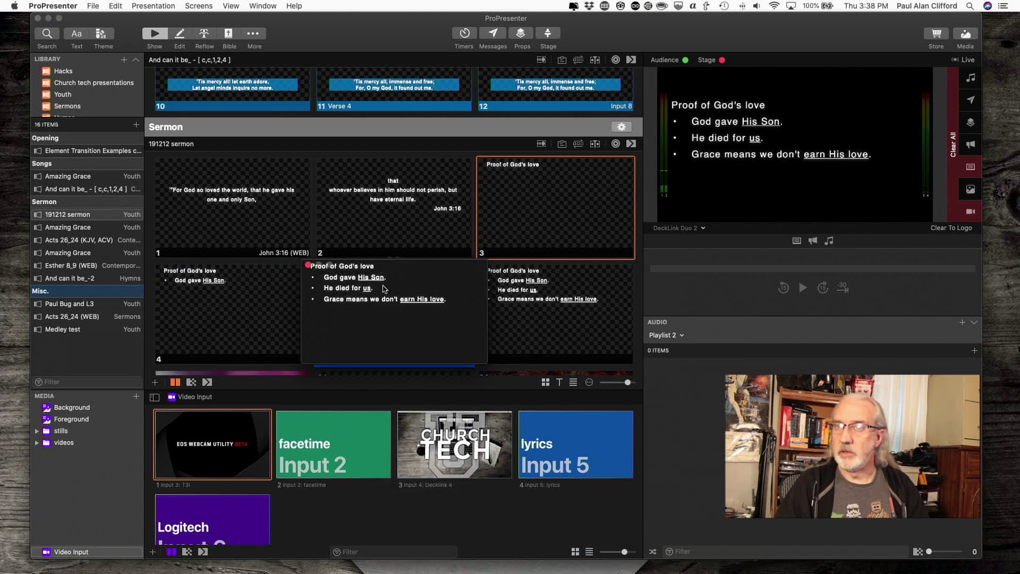
pyautogui.click(457, 301)
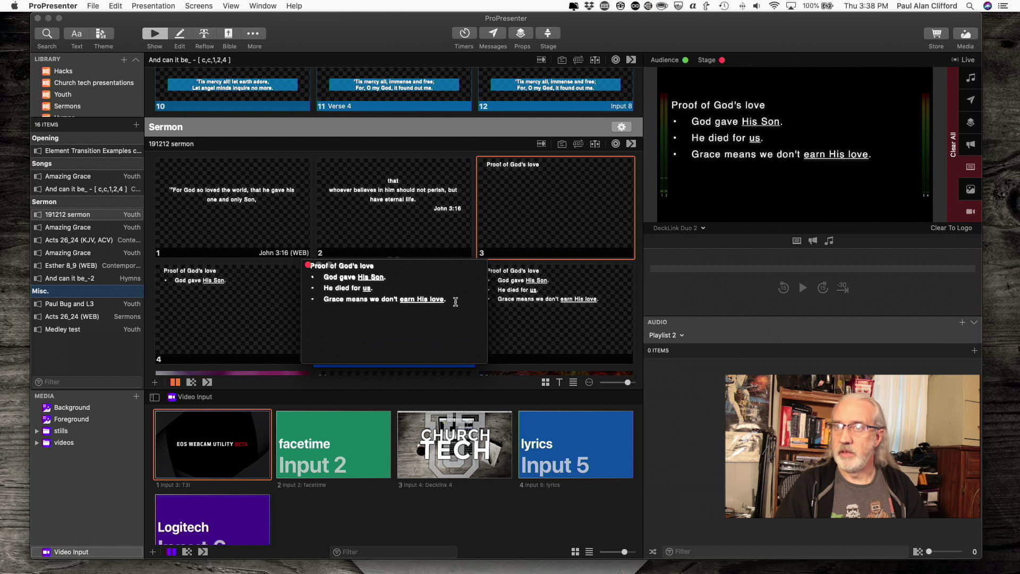
pyautogui.moveTo(455, 301); pyautogui.dragTo(301, 304)
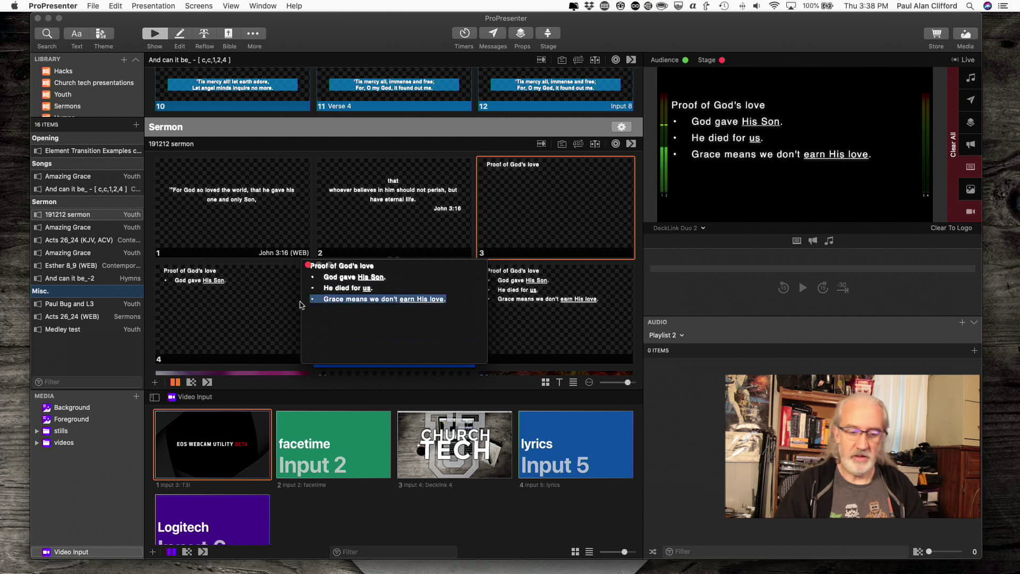
pyautogui.press('Right')
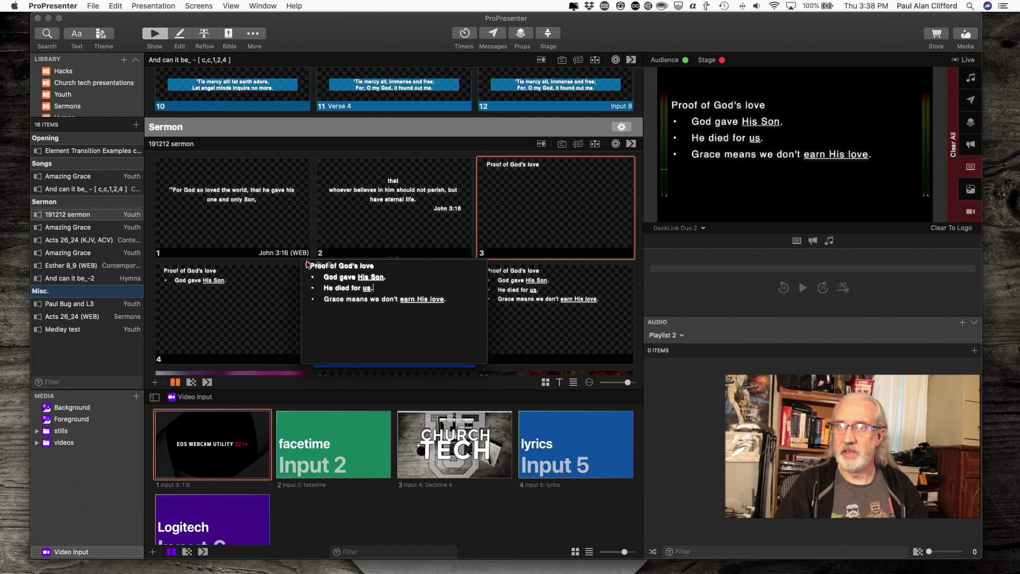
pyautogui.hotkey('shift', 'Down')
pyautogui.press('BackSpace')
pyautogui.press('Escape')
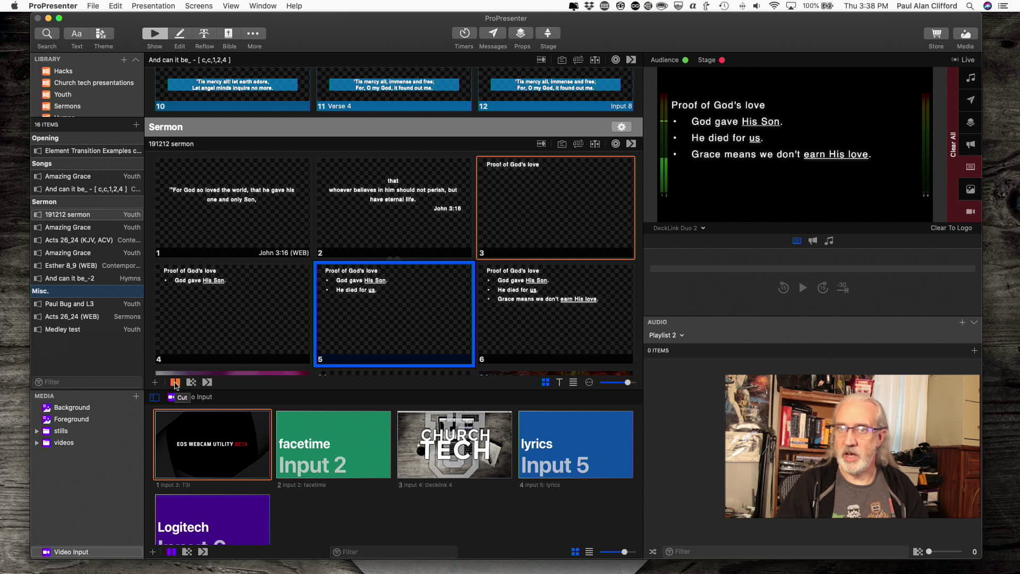
# Step: Switch to a 0.6s Dissolve transition and step slides 3 through 6 live, revealing each bullet
pyautogui.click(191, 382)
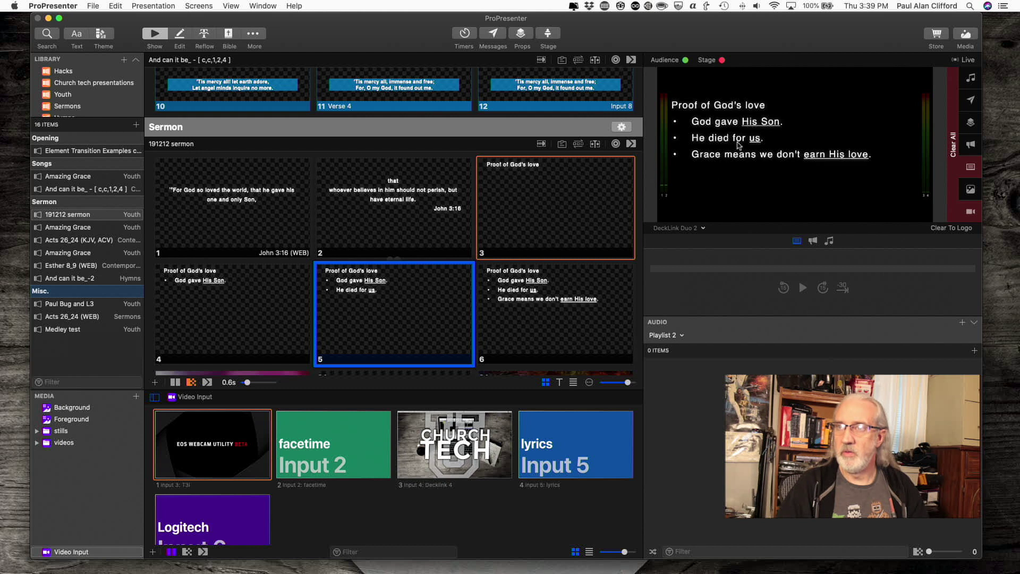
pyautogui.click(578, 196)
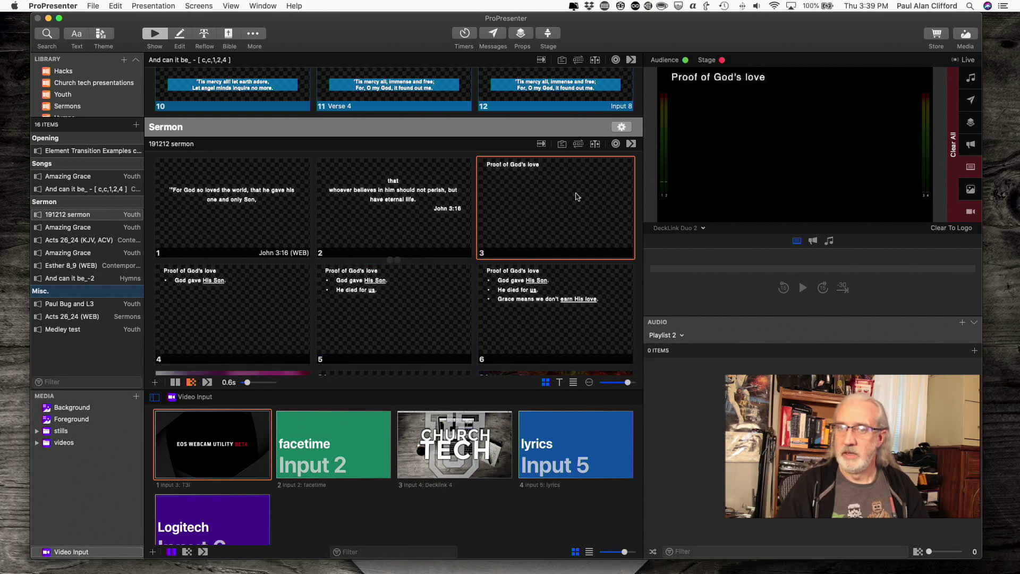
pyautogui.press('Right')
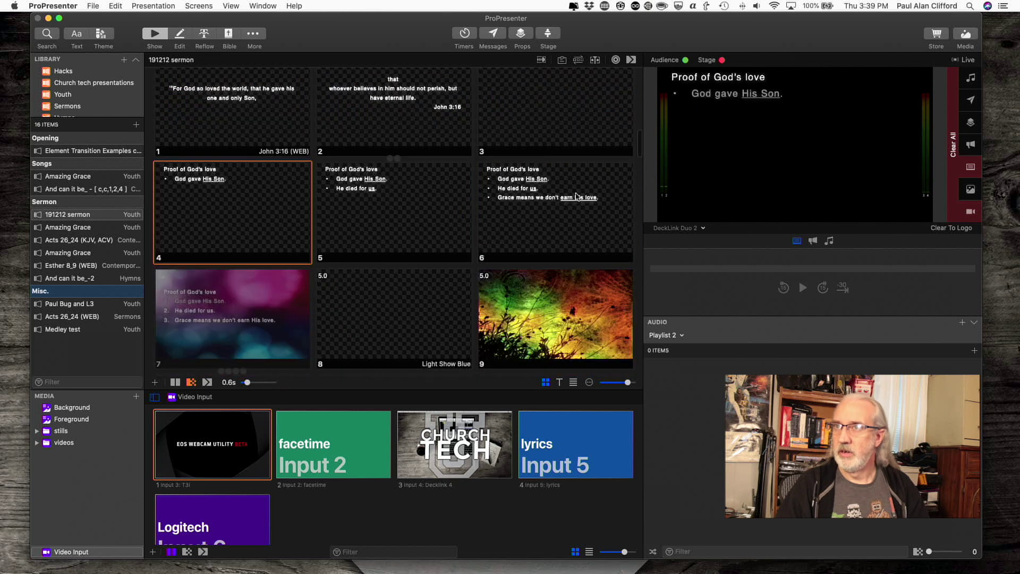
pyautogui.press('Right')
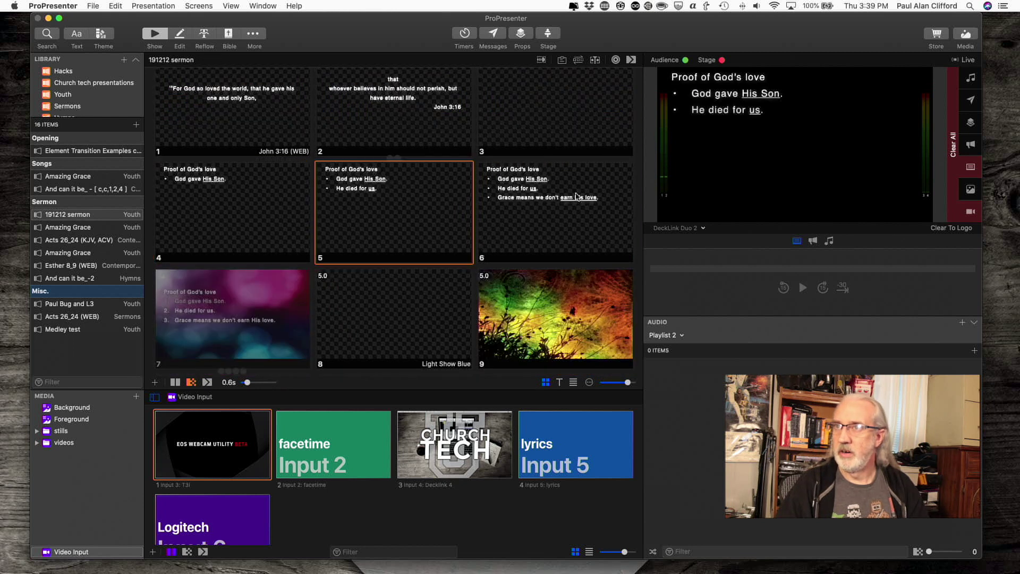
pyautogui.press('Right')
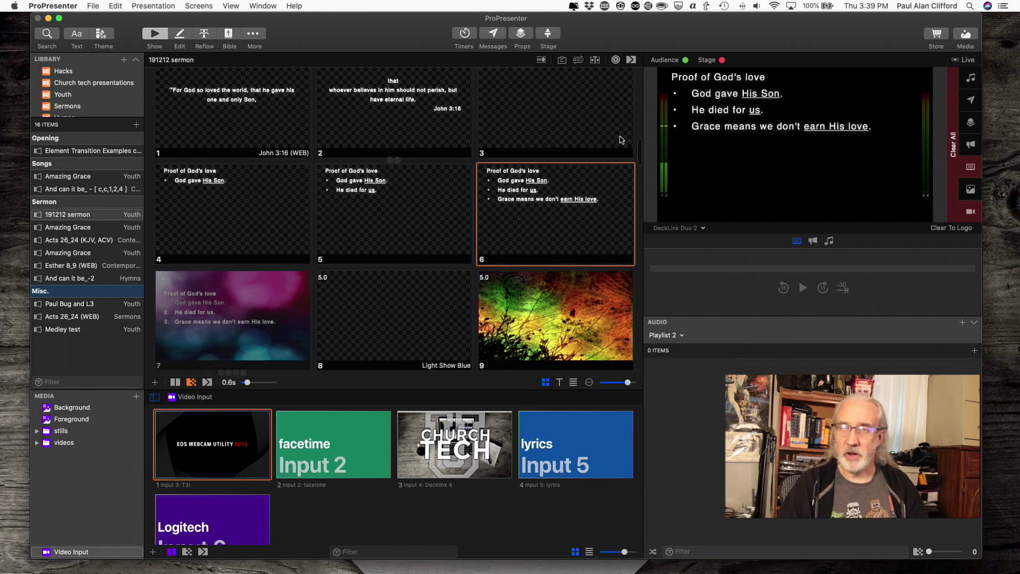
pyautogui.scroll(3, 629, 138)
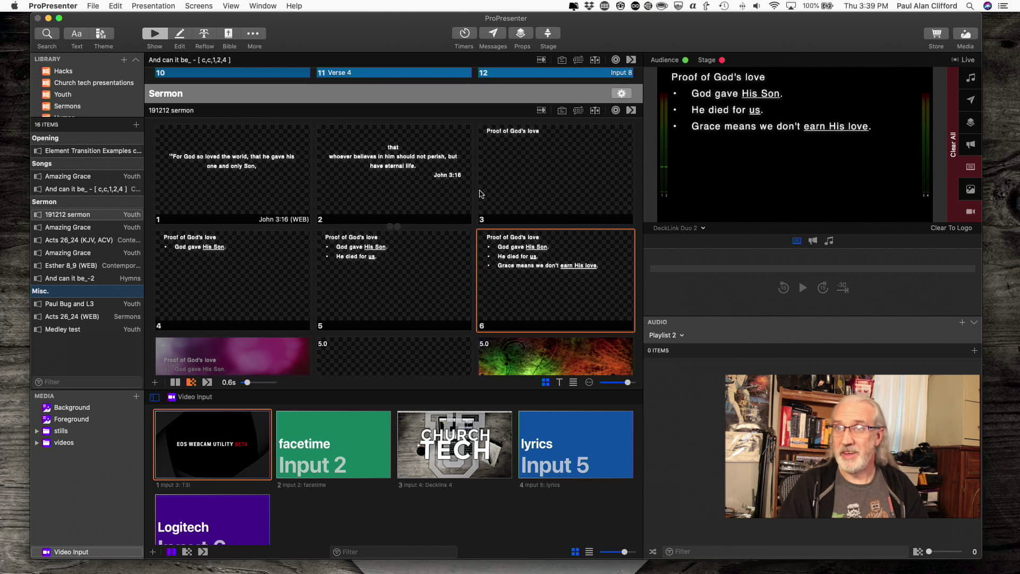